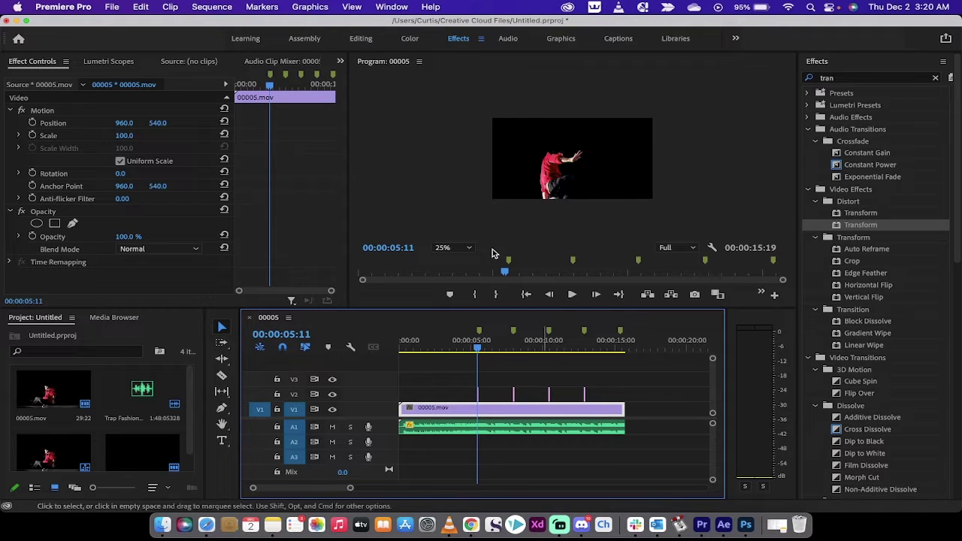
Step: Set the Program monitor zoom to Fit and play the dance edit from about 5 seconds to 10 seconds
{"action": "left_click", "coordinate": [453, 247]}
{"action": "left_click", "coordinate": [451, 263]}
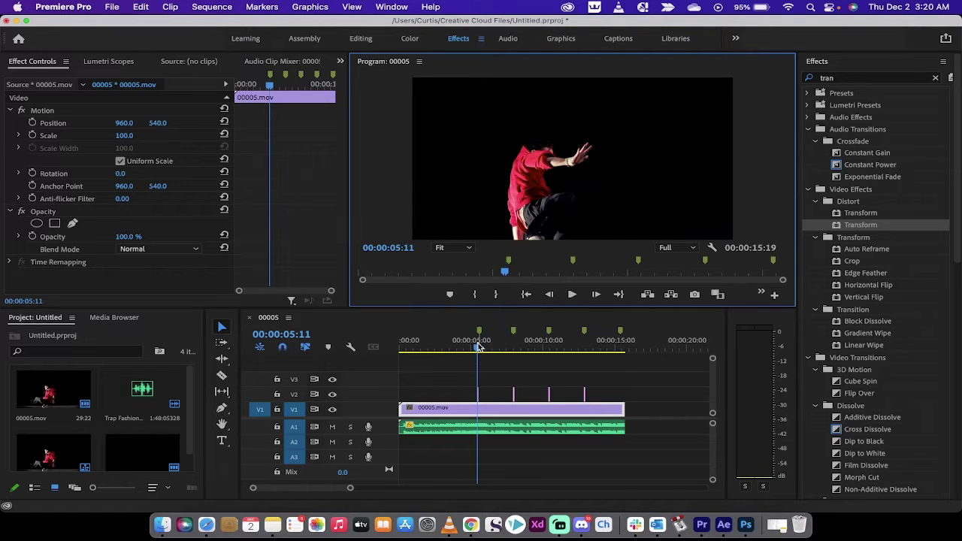
{"action": "left_click_drag", "start_coordinate": [479, 346], "coordinate": [469, 349]}
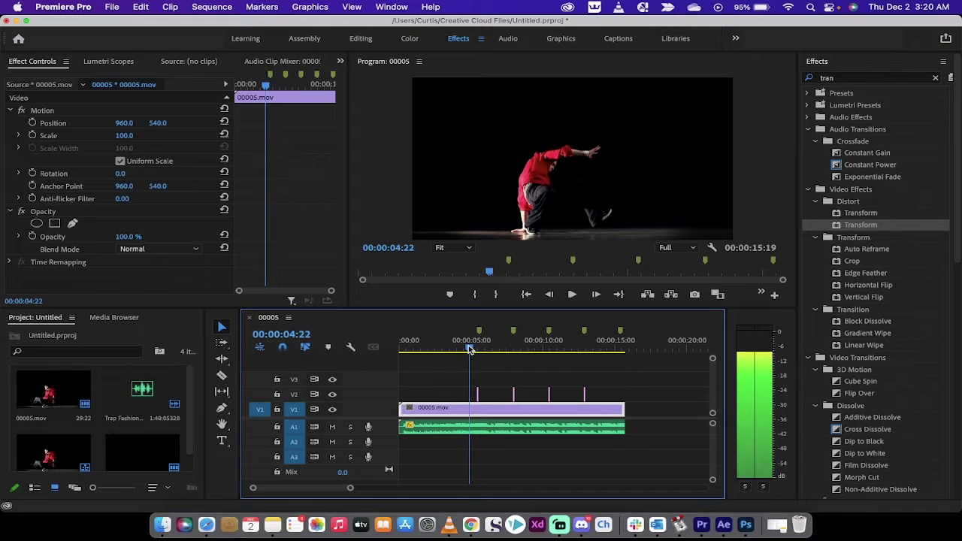
{"action": "key", "text": "space"}
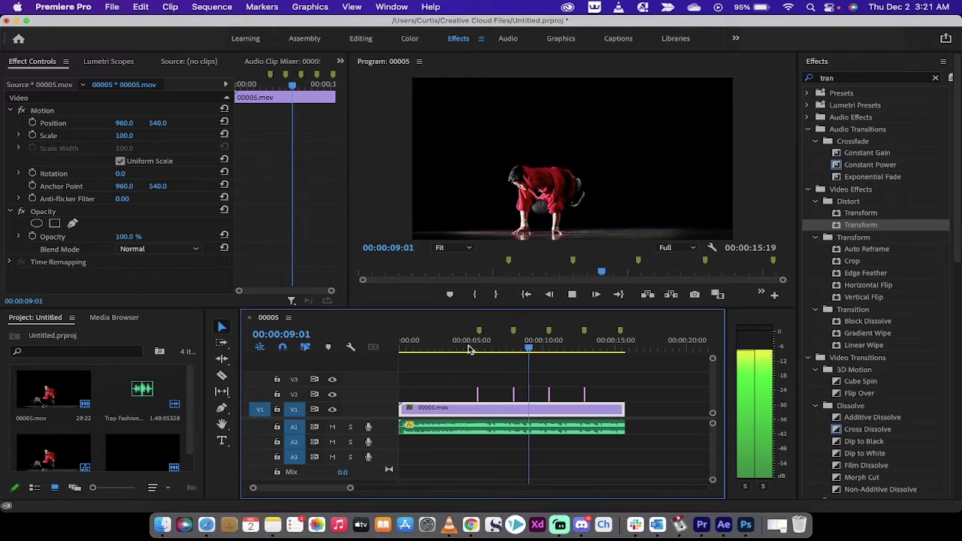
{"action": "key", "text": "space"}
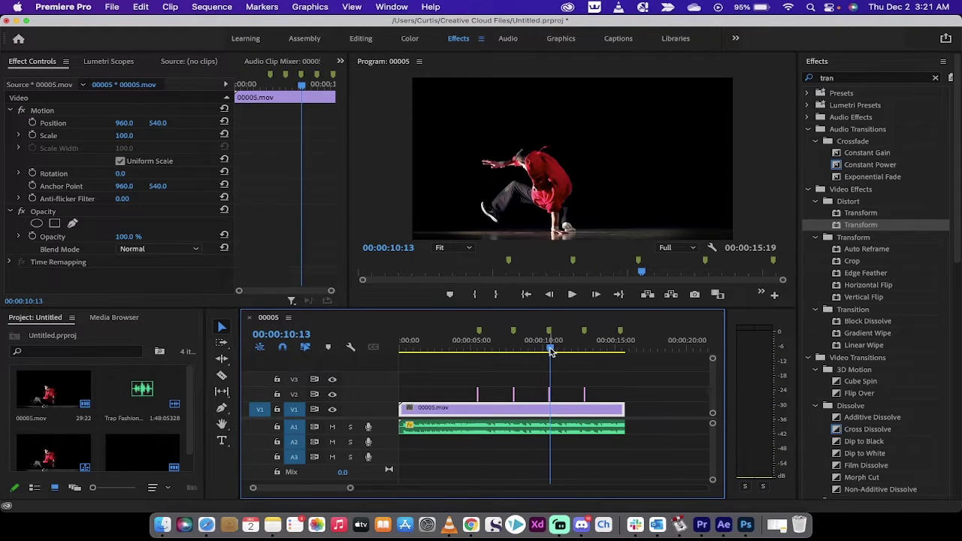
{"action": "left_click_drag", "start_coordinate": [550, 351], "coordinate": [549, 352]}
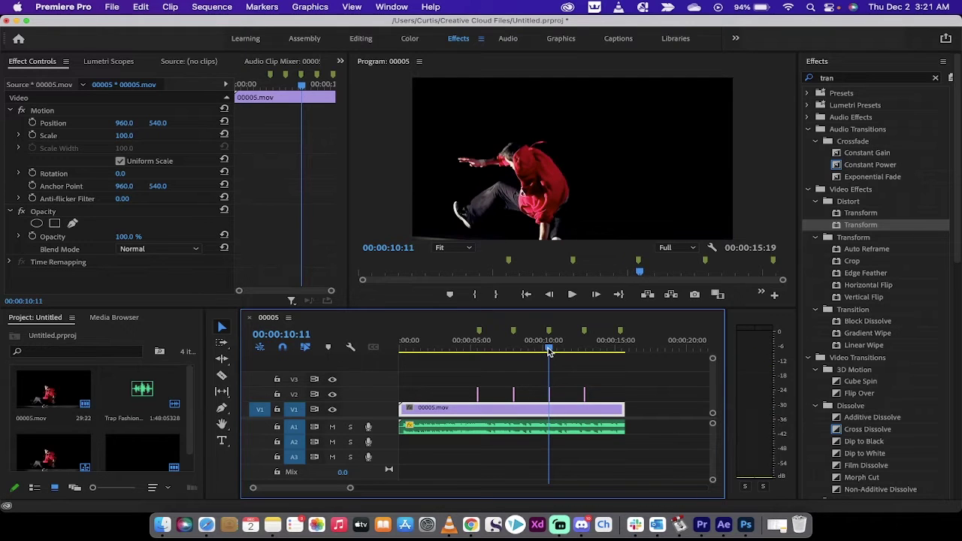
Step: Select every item in the Project panel and delete them all
{"action": "left_click", "coordinate": [613, 396]}
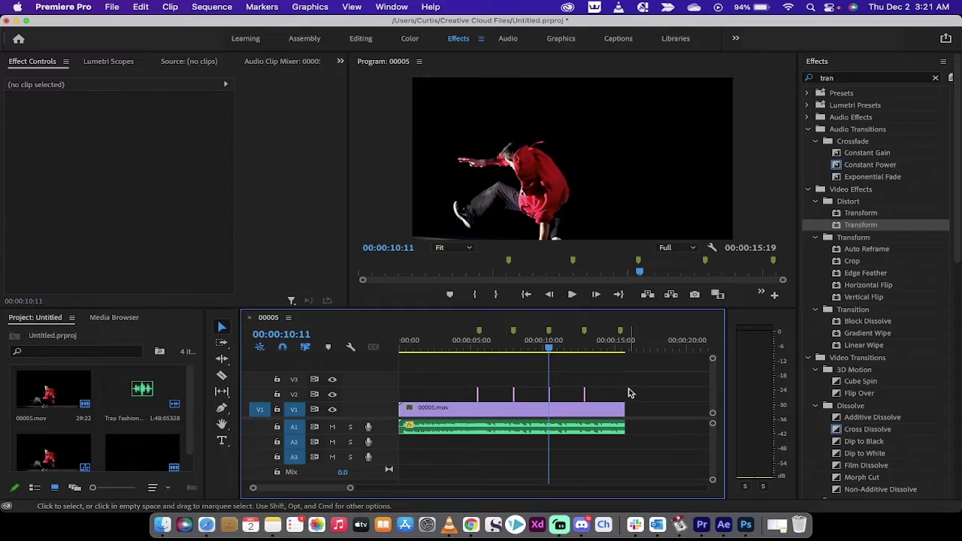
{"action": "left_click_drag", "start_coordinate": [619, 388], "coordinate": [434, 392]}
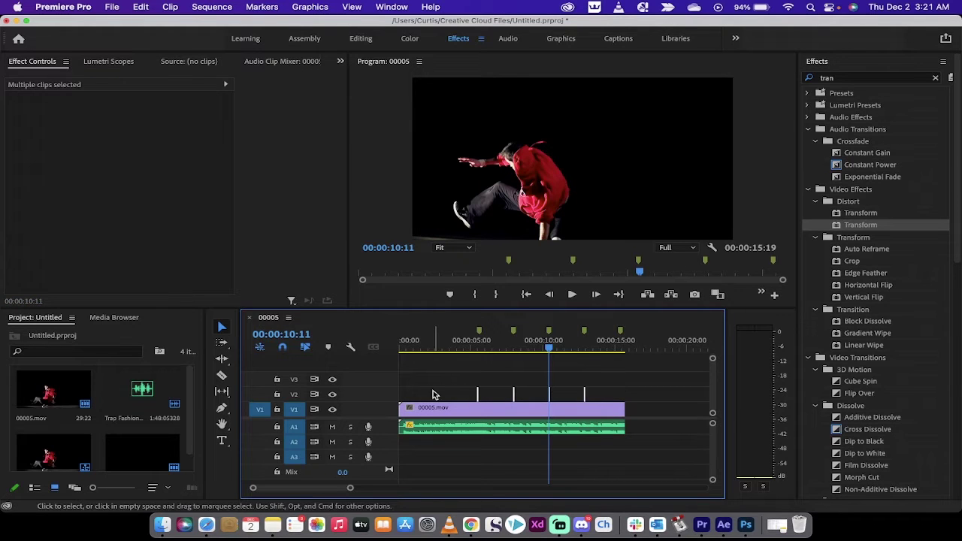
{"action": "left_click", "coordinate": [137, 418]}
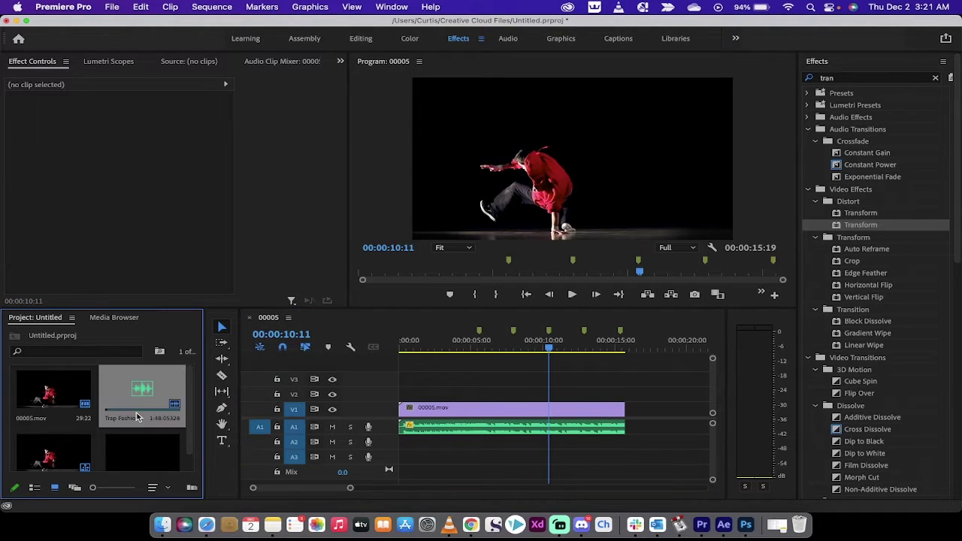
{"action": "key", "text": "super+a"}
{"action": "key", "text": "BackSpace"}
Step: Create a new project with default settings, replacing the existing Untitled project
{"action": "left_click", "coordinate": [112, 7]}
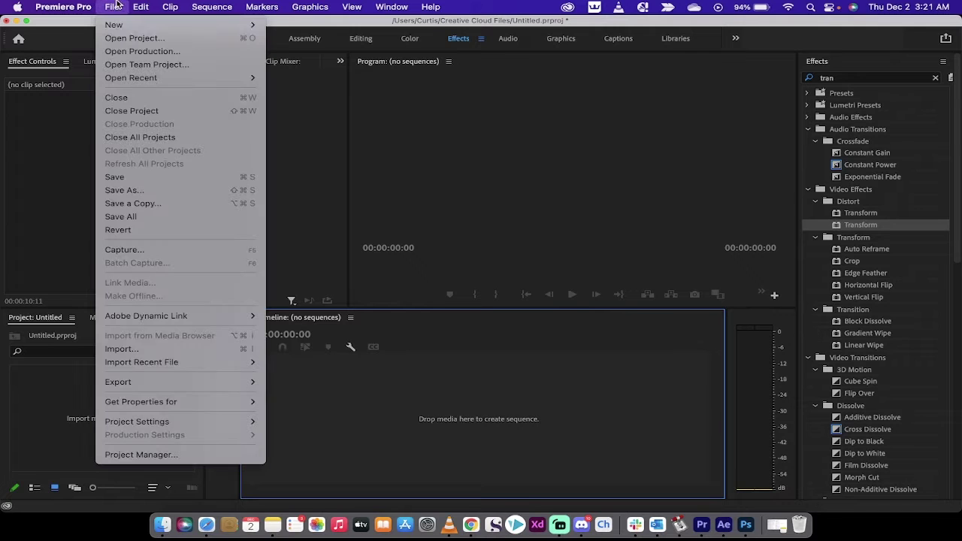
{"action": "mouse_move", "coordinate": [121, 31]}
{"action": "left_click", "coordinate": [347, 27]}
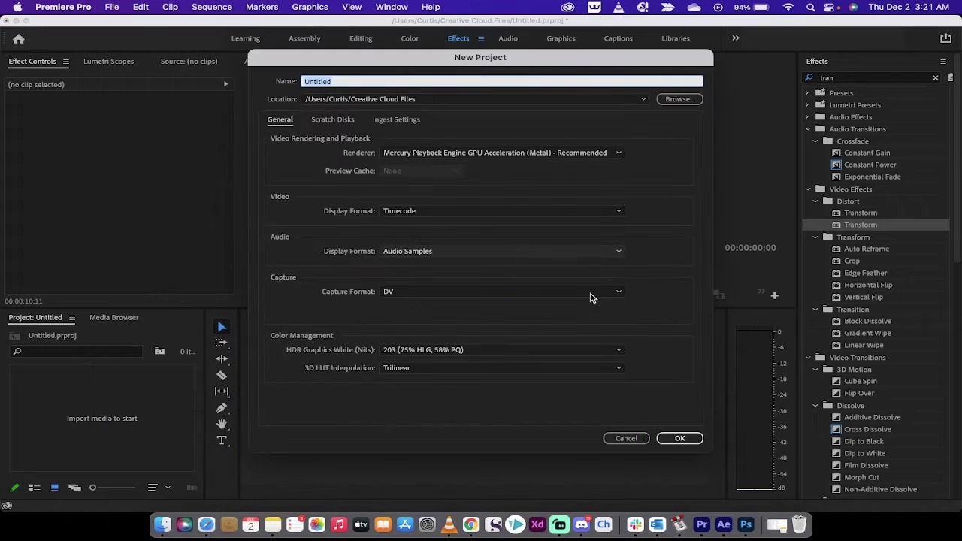
{"action": "left_click", "coordinate": [679, 439]}
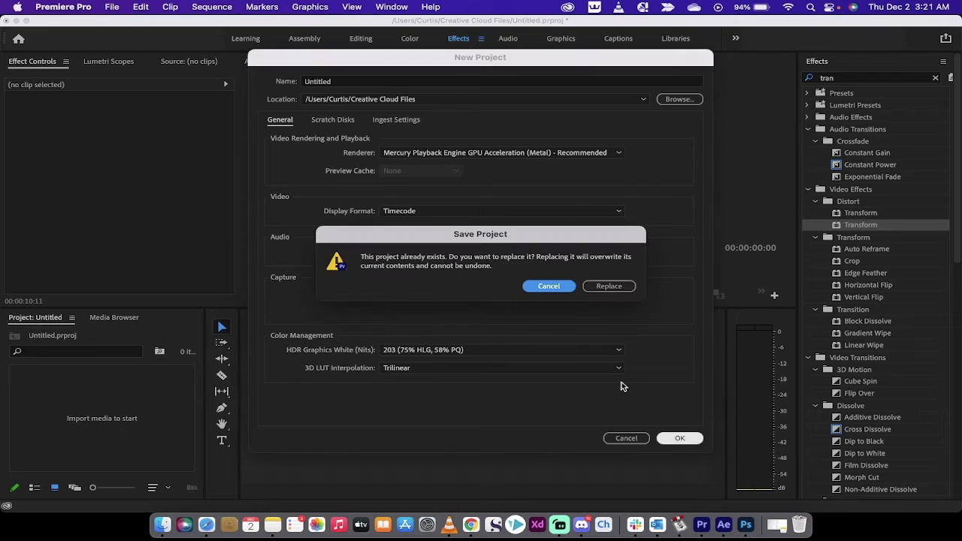
{"action": "left_click", "coordinate": [609, 286]}
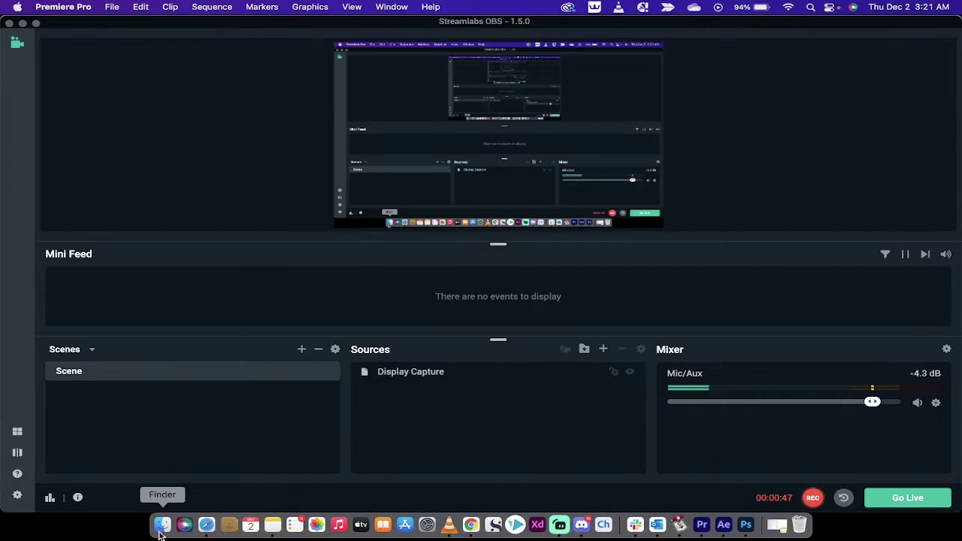
Step: Select 00005.mov and the Trap Fashion Bass MP3 in Finder's Teaching folder and drag both into the Project panel
{"action": "left_click", "coordinate": [162, 525]}
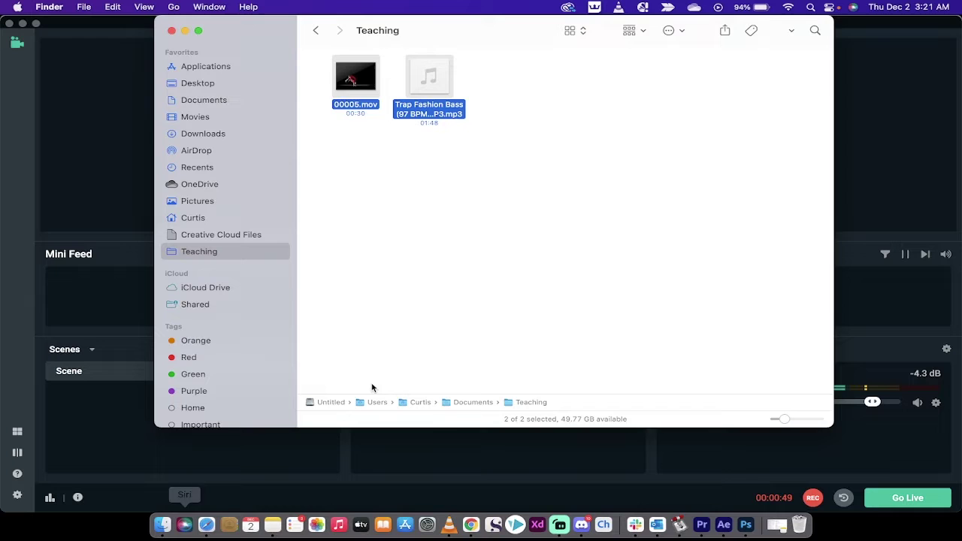
{"action": "left_click", "coordinate": [498, 262]}
{"action": "left_click_drag", "start_coordinate": [569, 203], "coordinate": [304, 84]}
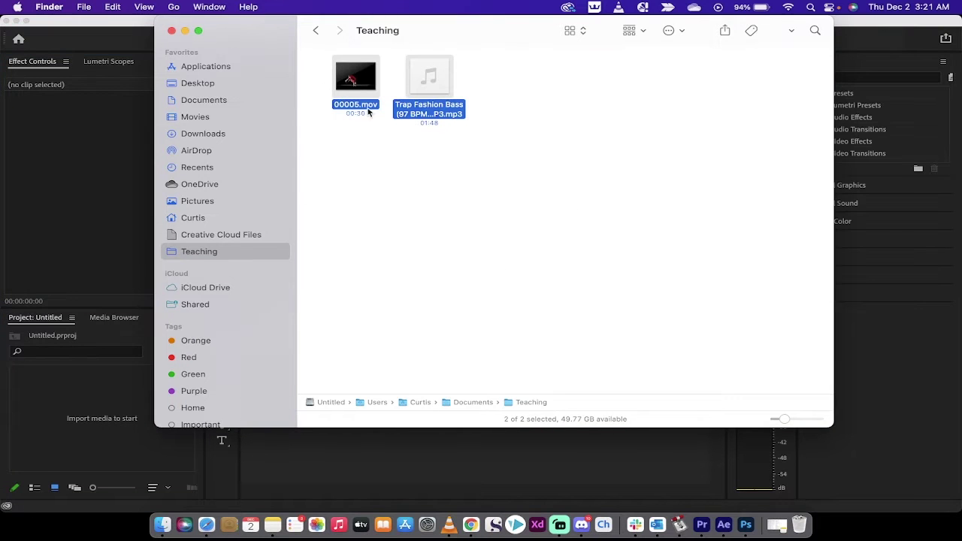
{"action": "left_click_drag", "start_coordinate": [369, 108], "coordinate": [118, 423]}
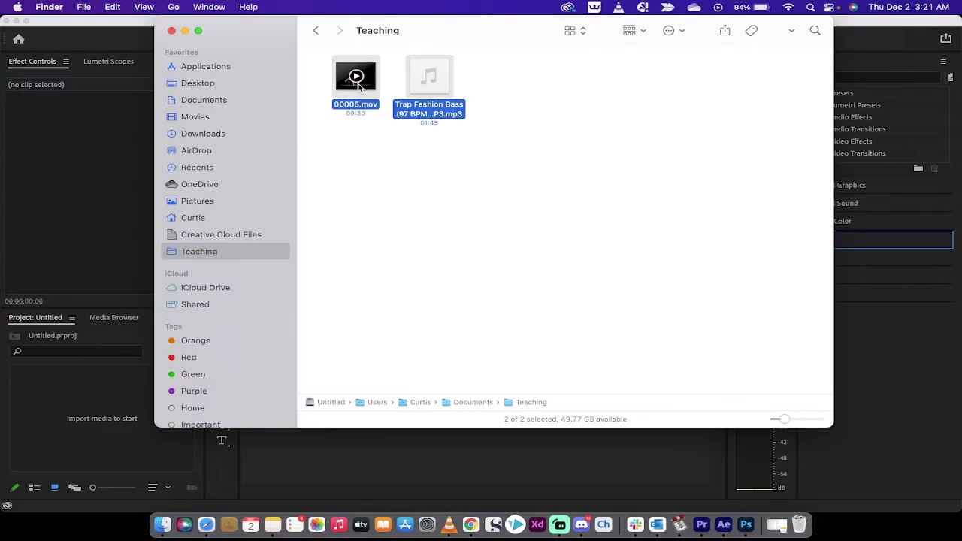
{"action": "left_click_drag", "start_coordinate": [369, 102], "coordinate": [99, 407]}
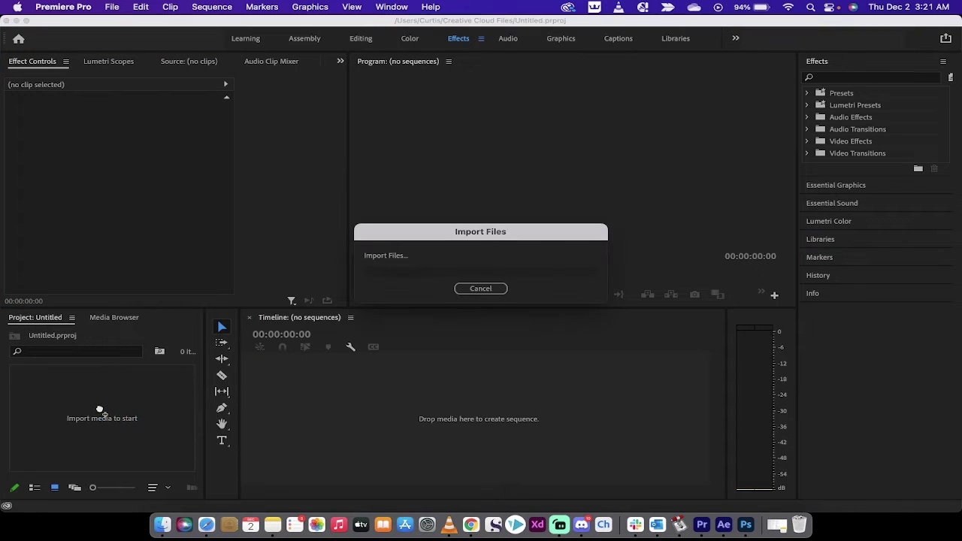
Step: Create a 00005 sequence from the dance clip and trim it to end at 12:00
{"action": "left_click", "coordinate": [79, 426]}
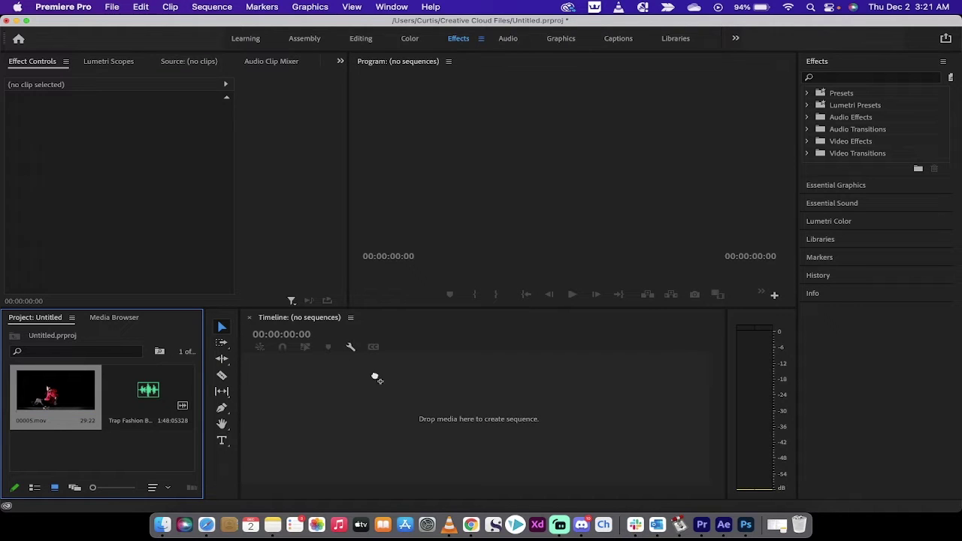
{"action": "left_click_drag", "start_coordinate": [406, 390], "coordinate": [475, 394]}
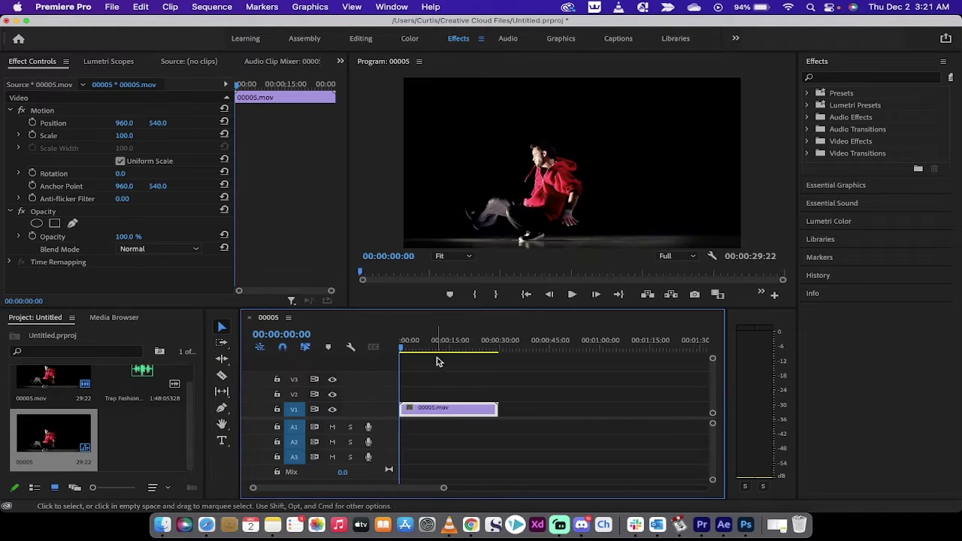
{"action": "left_click_drag", "start_coordinate": [427, 347], "coordinate": [442, 346]}
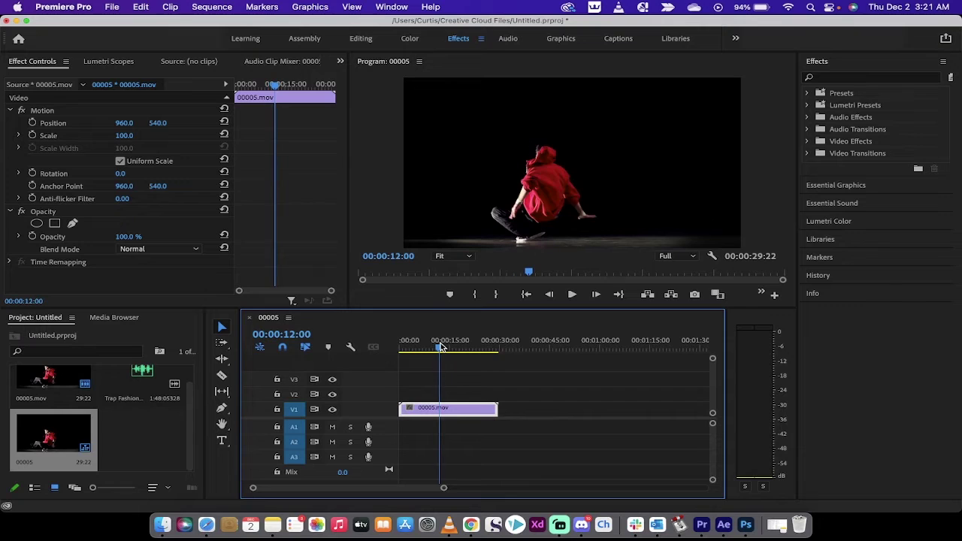
{"action": "left_click_drag", "start_coordinate": [493, 409], "coordinate": [439, 409]}
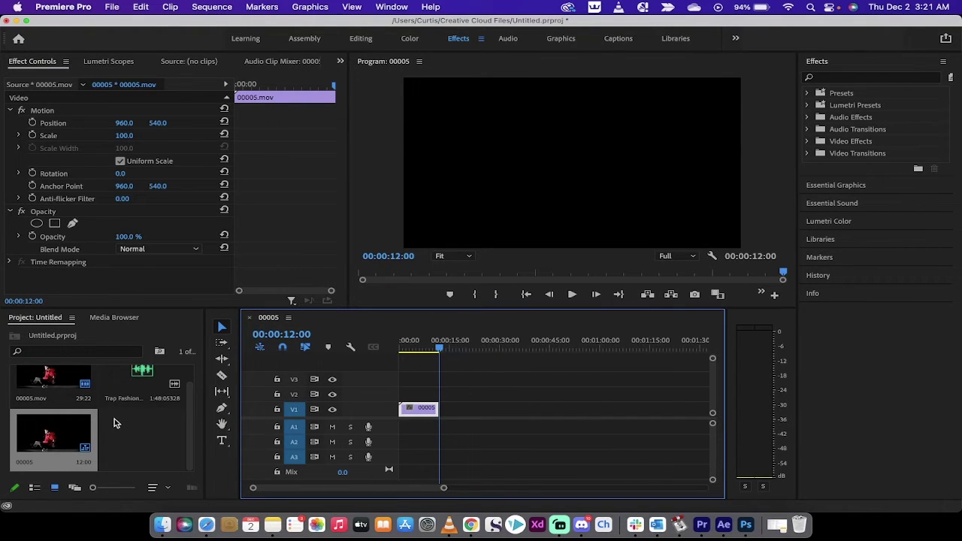
Step: Place the Trap Fashion Bass music on track A1 and trim it to 12 seconds
{"action": "left_click", "coordinate": [144, 374]}
{"action": "left_click_drag", "start_coordinate": [129, 374], "coordinate": [401, 434]}
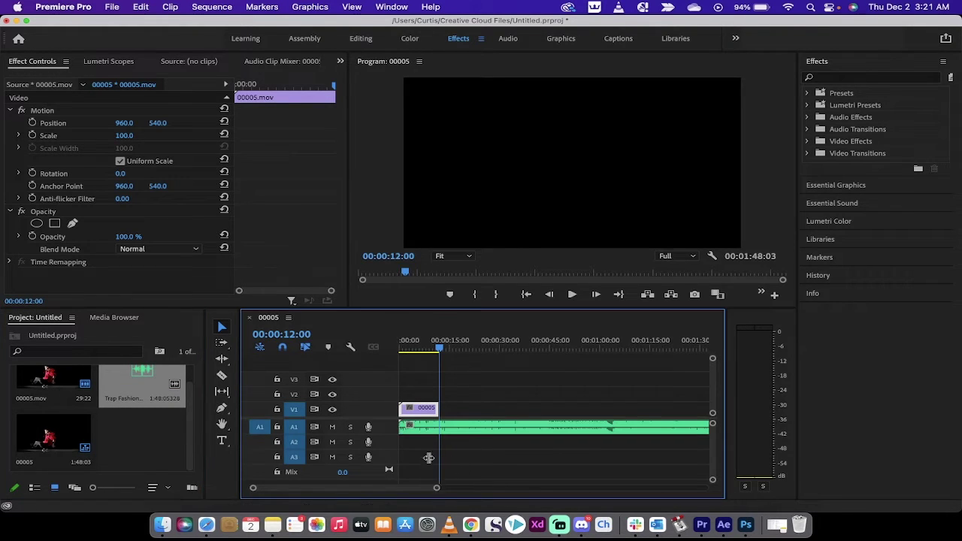
{"action": "left_click", "coordinate": [425, 428]}
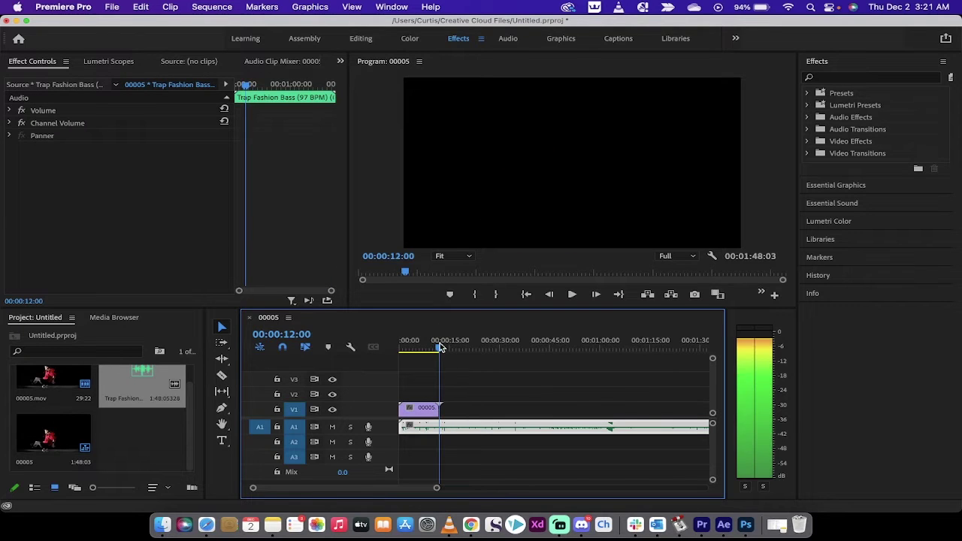
{"action": "left_click_drag", "start_coordinate": [431, 490], "coordinate": [512, 488]}
{"action": "left_click_drag", "start_coordinate": [562, 427], "coordinate": [425, 443]}
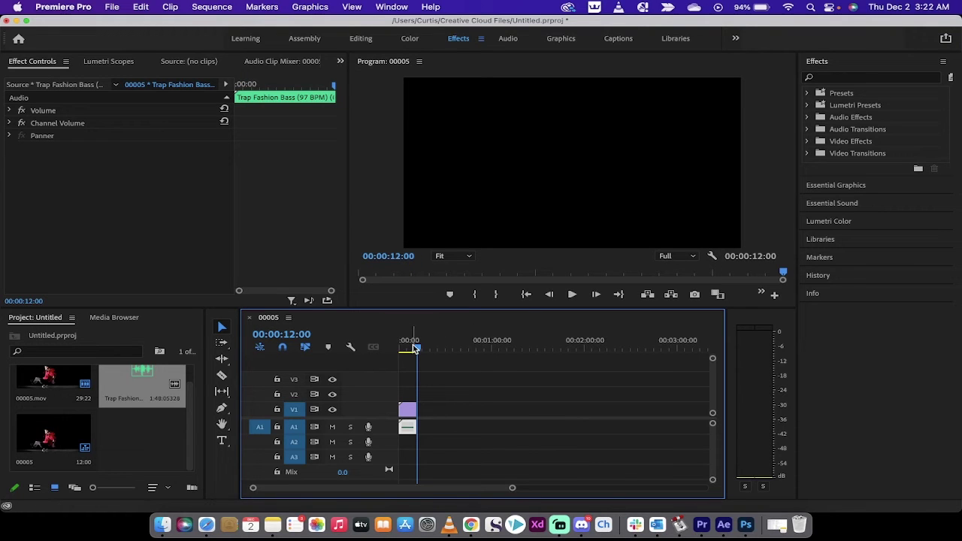
{"action": "left_click_drag", "start_coordinate": [414, 349], "coordinate": [412, 348]}
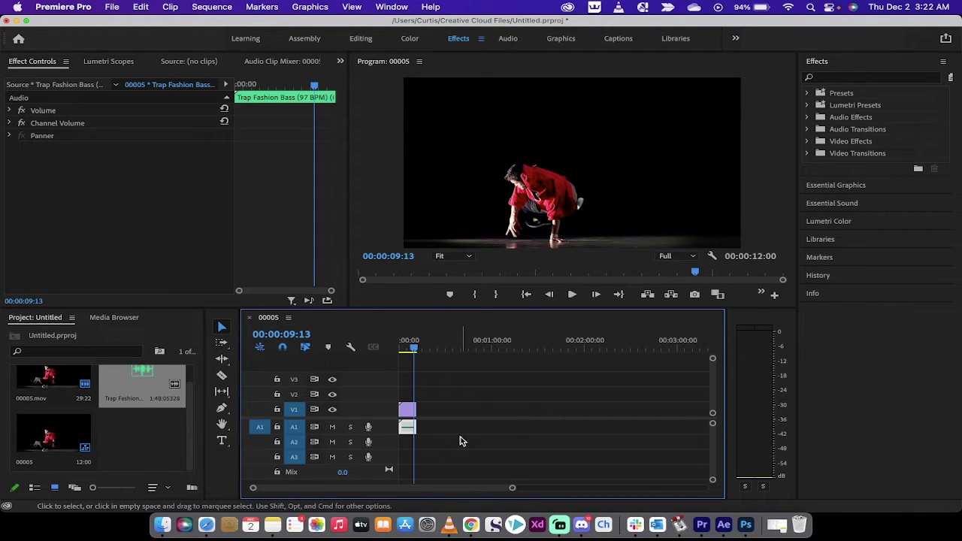
Step: Use Audio Gain to adjust the Trap Fashion Bass clip's gain by -9.3 dB
{"action": "right_click", "coordinate": [408, 432]}
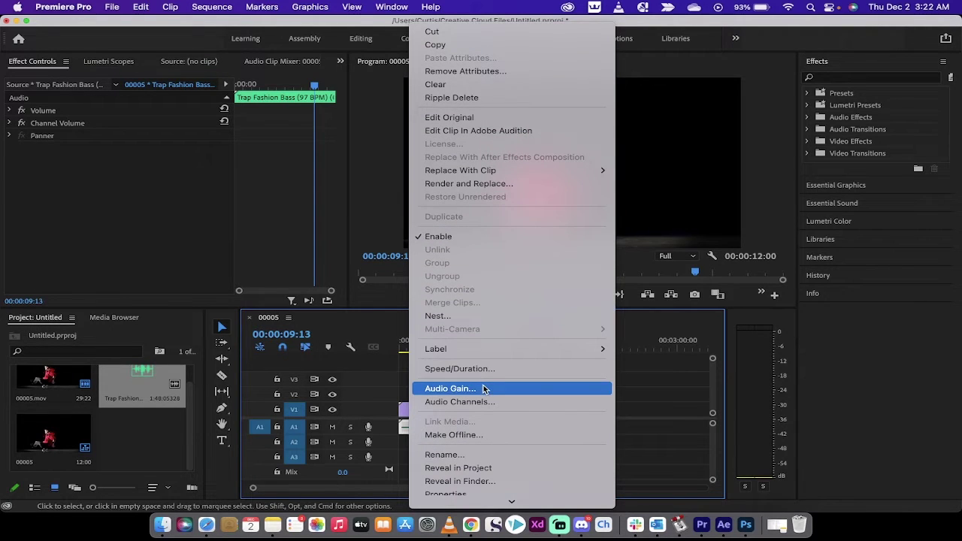
{"action": "left_click", "coordinate": [664, 427]}
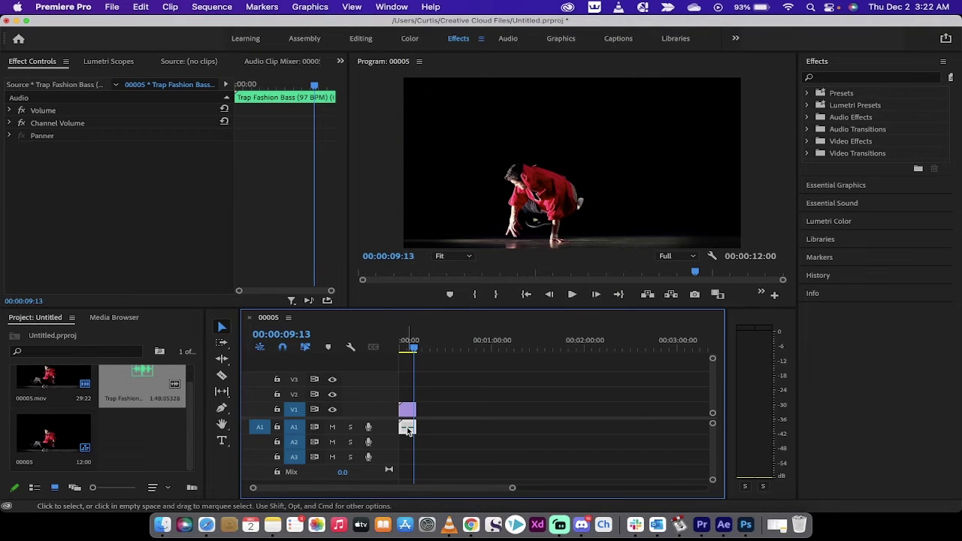
{"action": "right_click", "coordinate": [406, 431]}
{"action": "left_click", "coordinate": [474, 404]}
{"action": "left_click", "coordinate": [439, 447]}
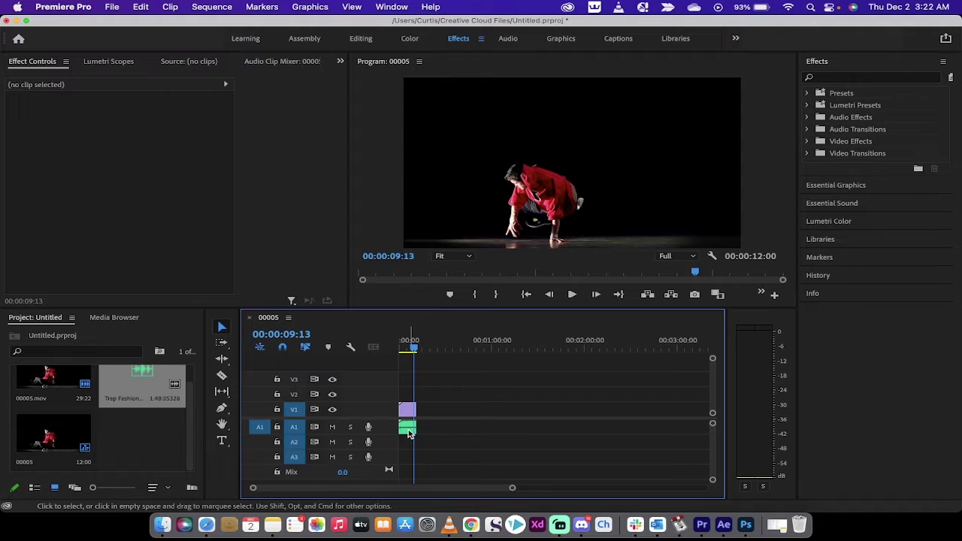
{"action": "right_click", "coordinate": [408, 432]}
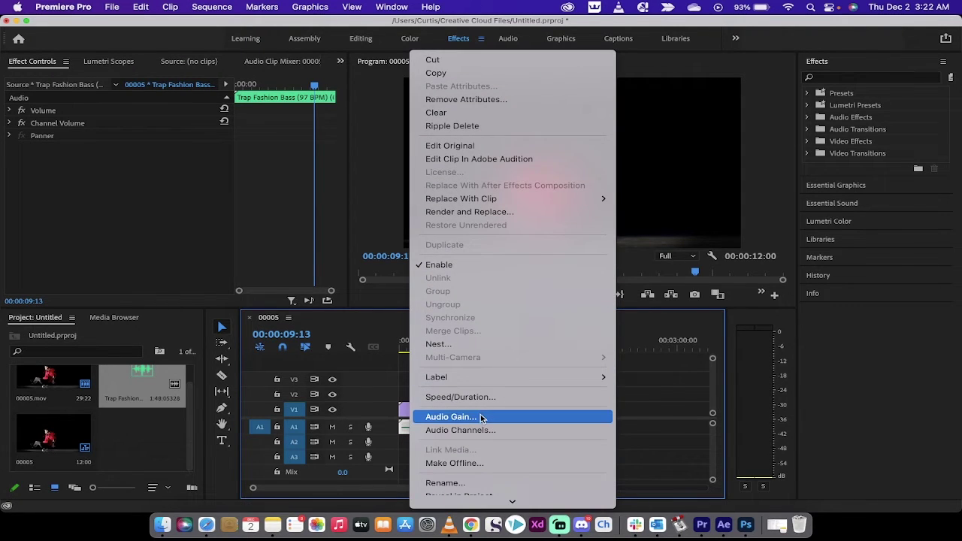
{"action": "left_click", "coordinate": [484, 416]}
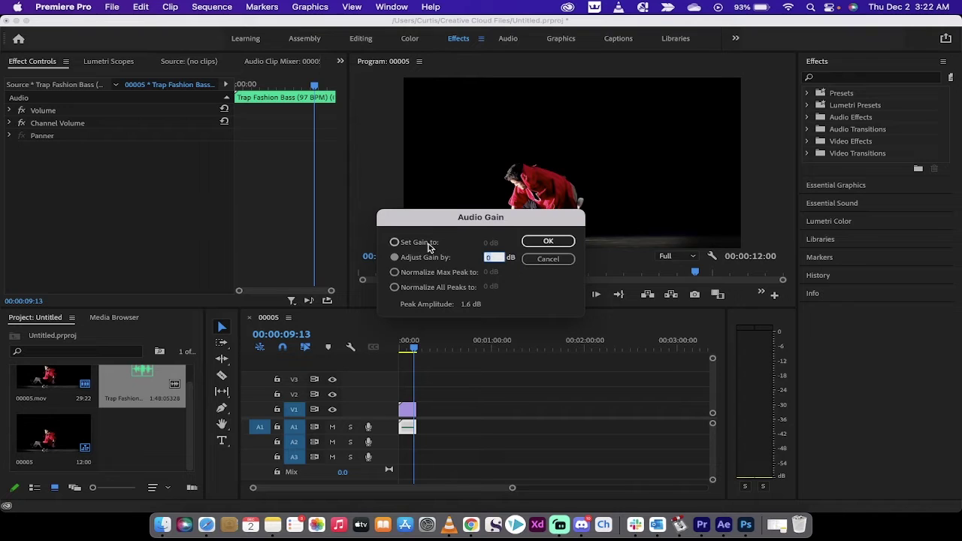
{"action": "left_click", "coordinate": [429, 244]}
{"action": "left_click", "coordinate": [451, 259]}
{"action": "left_click_drag", "start_coordinate": [490, 261], "coordinate": [449, 258]}
{"action": "left_click", "coordinate": [541, 242]}
{"action": "left_click_drag", "start_coordinate": [517, 489], "coordinate": [373, 488]}
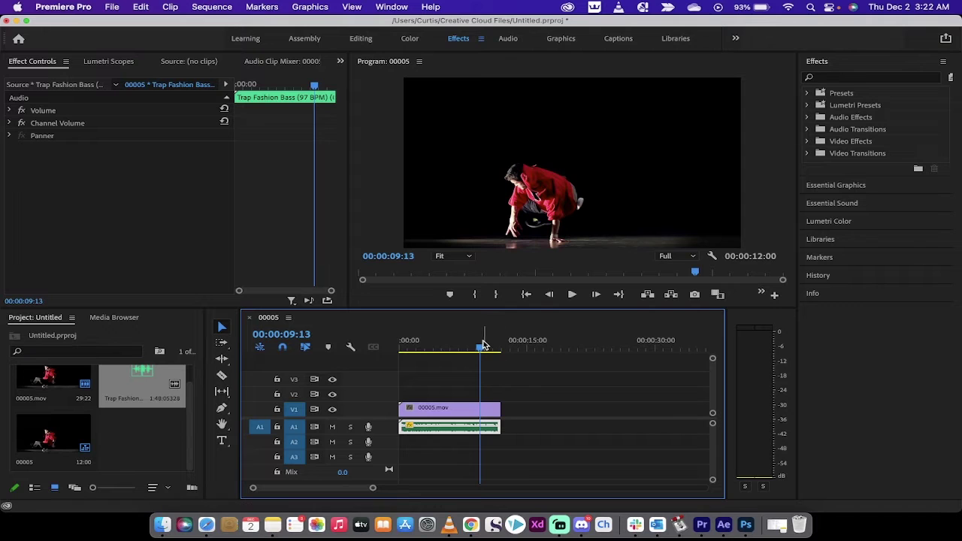
{"action": "left_click_drag", "start_coordinate": [481, 345], "coordinate": [399, 348]}
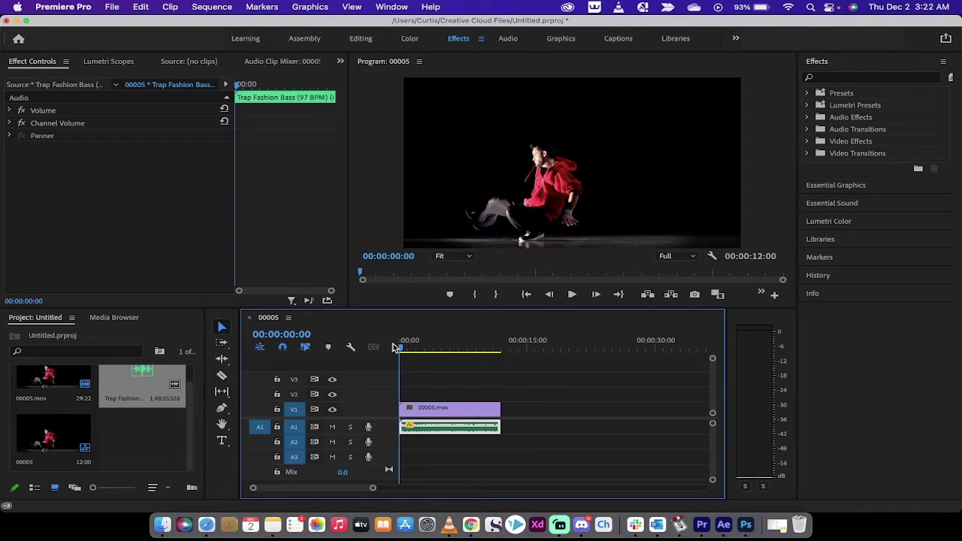
{"action": "key", "text": "space"}
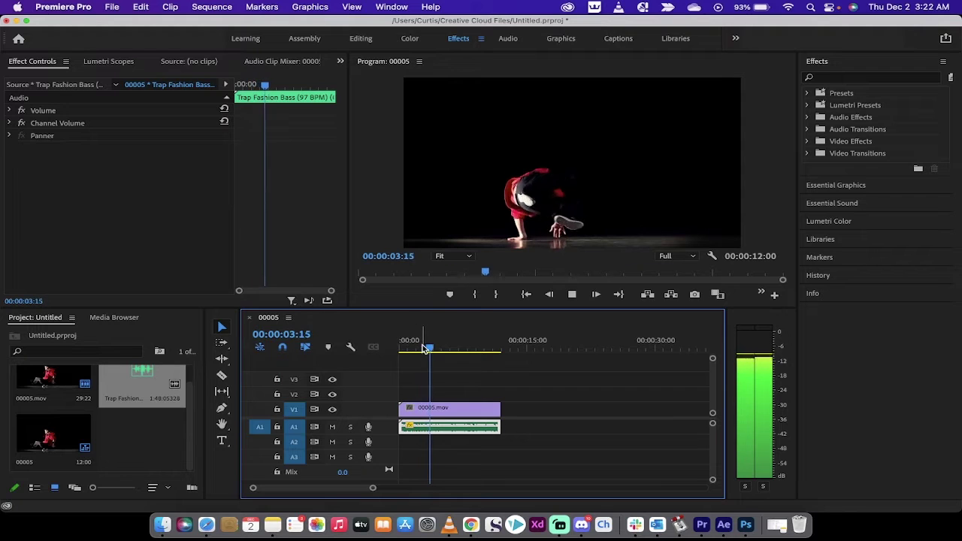
{"action": "key", "text": "space"}
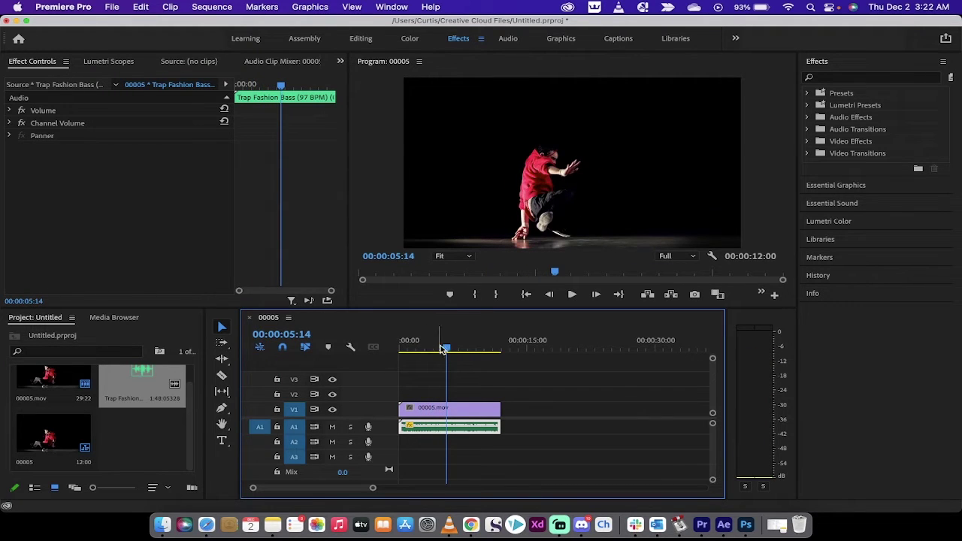
{"action": "left_click_drag", "start_coordinate": [448, 349], "coordinate": [415, 349]}
{"action": "left_click", "coordinate": [429, 362]}
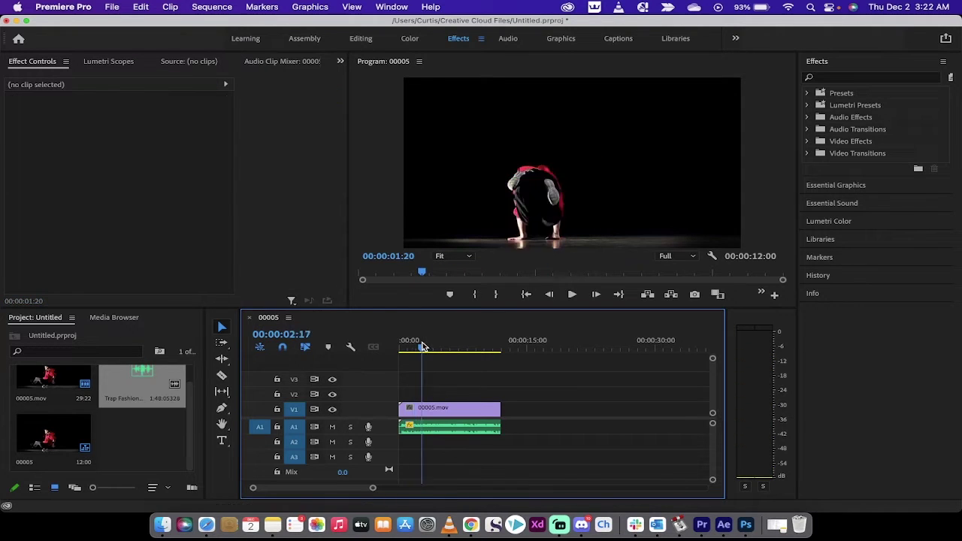
{"action": "key", "text": "Home"}
{"action": "left_click", "coordinate": [421, 370]}
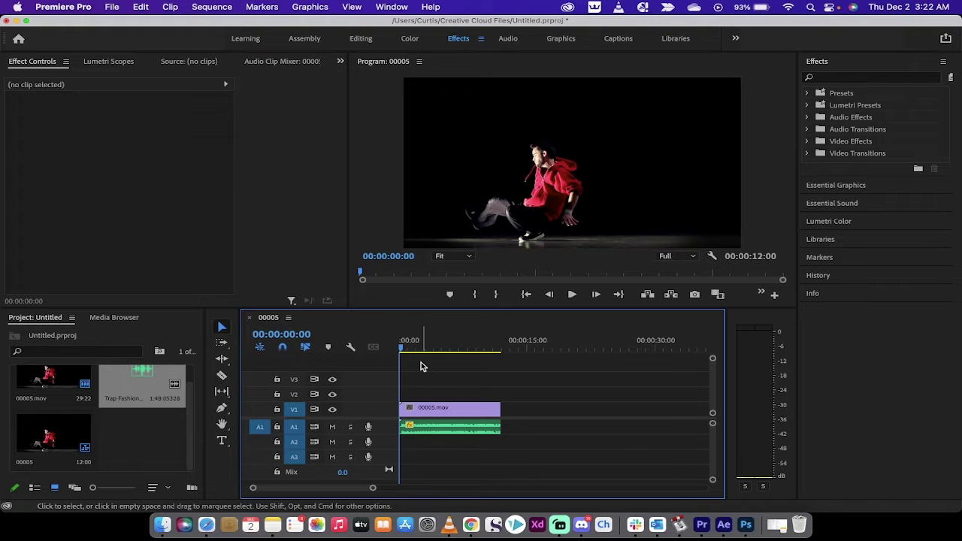
{"action": "key", "text": "space"}
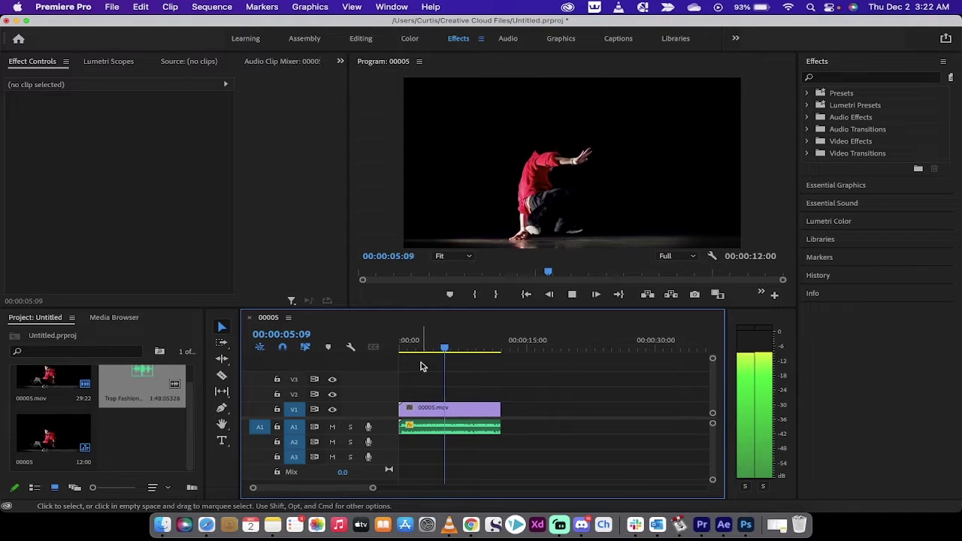
Step: Add three markers on the music beats during playback, then stop
{"action": "key", "text": "m"}
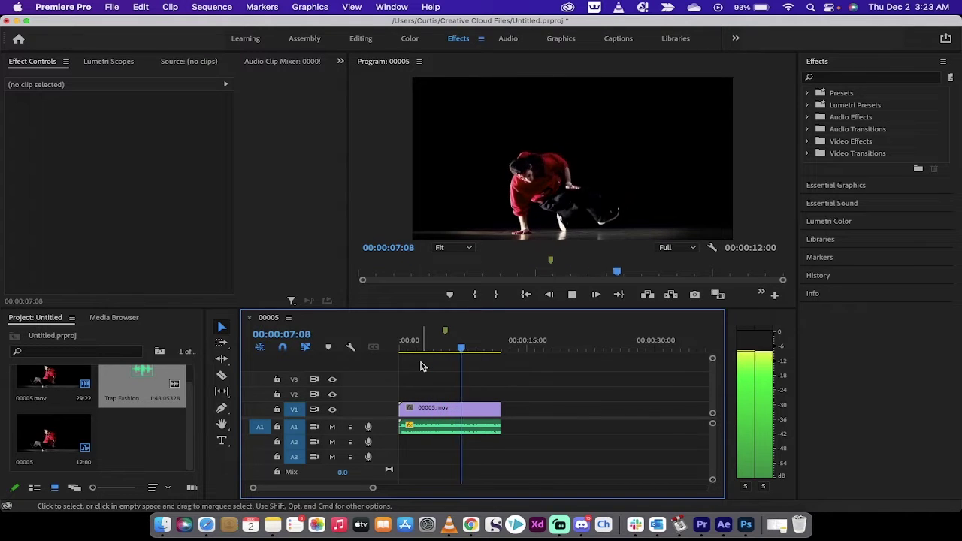
{"action": "key", "text": "m"}
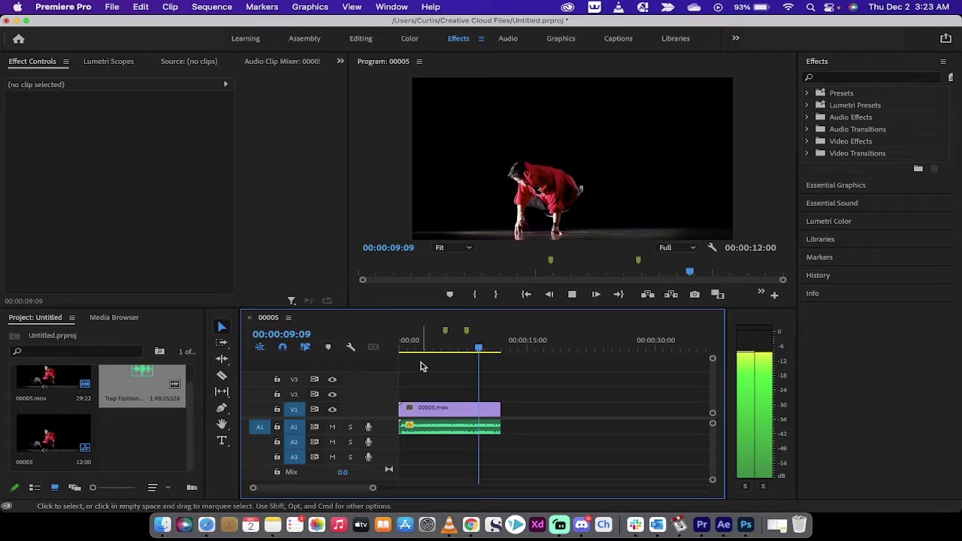
{"action": "key", "text": "m"}
{"action": "key", "text": "space"}
{"action": "key", "text": "d"}
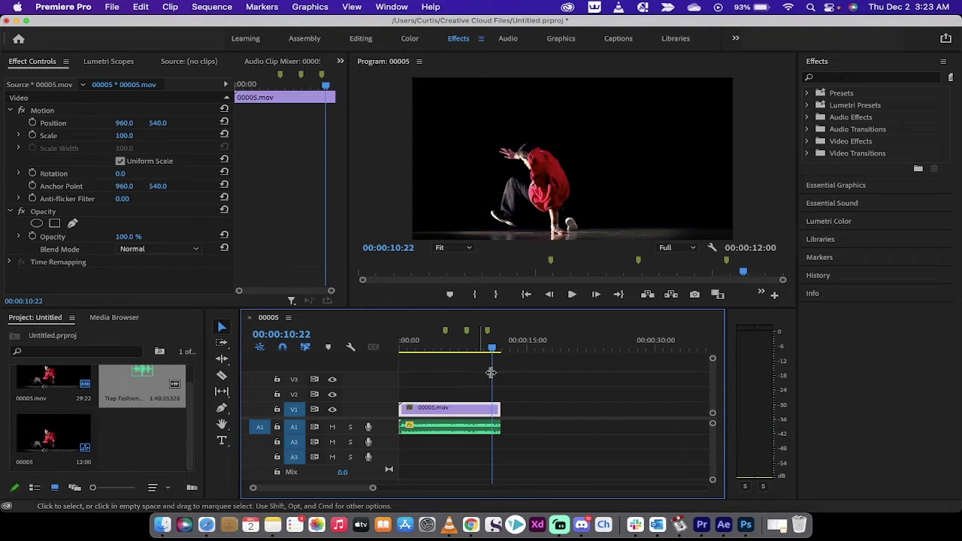
Step: Scrub from the 12:00 end back to about 1:14 and inspect the music and dance clips
{"action": "left_click", "coordinate": [499, 346]}
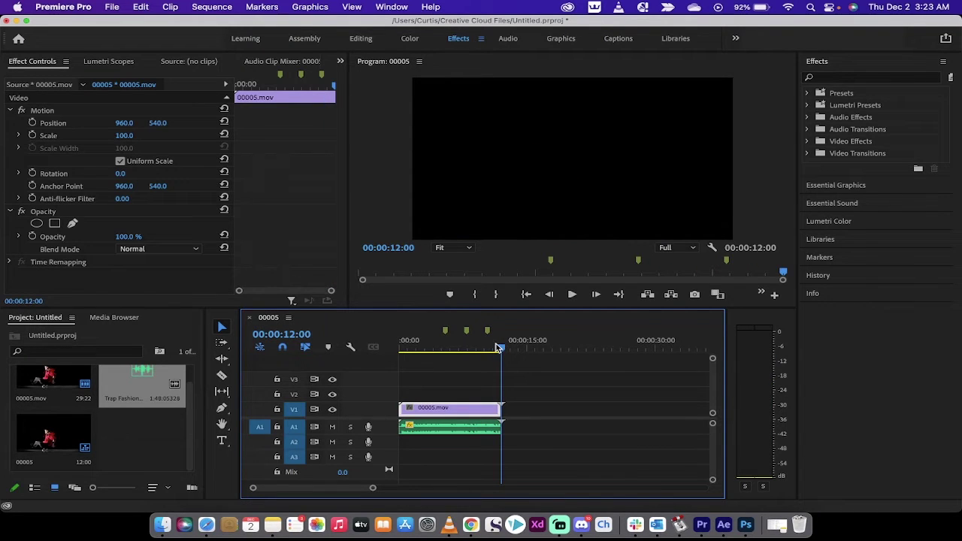
{"action": "mouse_move", "coordinate": [497, 347]}
{"action": "left_mouse_down"}
{"action": "mouse_move", "coordinate": [509, 347]}
{"action": "mouse_move", "coordinate": [503, 342]}
{"action": "left_mouse_up"}
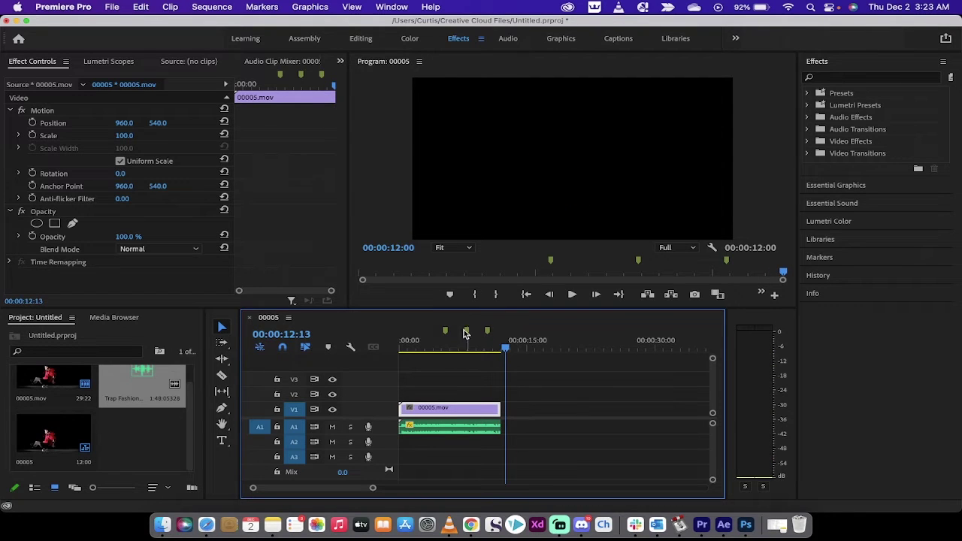
{"action": "left_click", "coordinate": [475, 431]}
{"action": "left_click", "coordinate": [473, 408]}
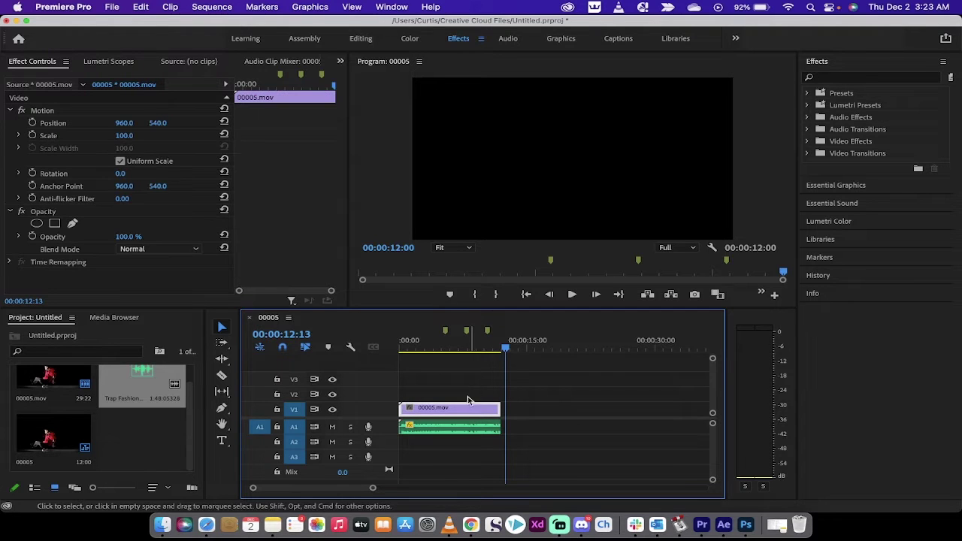
{"action": "left_click", "coordinate": [463, 430]}
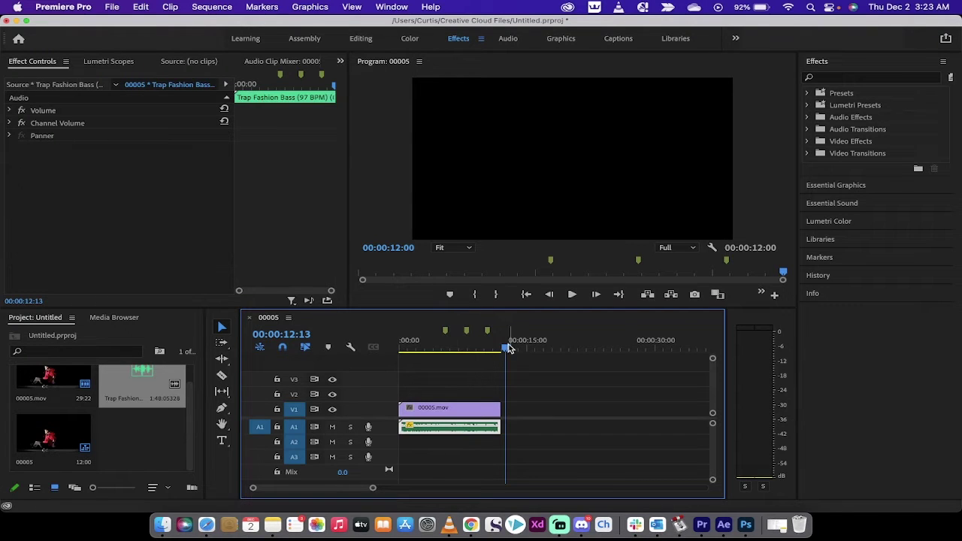
{"action": "left_click_drag", "start_coordinate": [508, 347], "coordinate": [412, 347]}
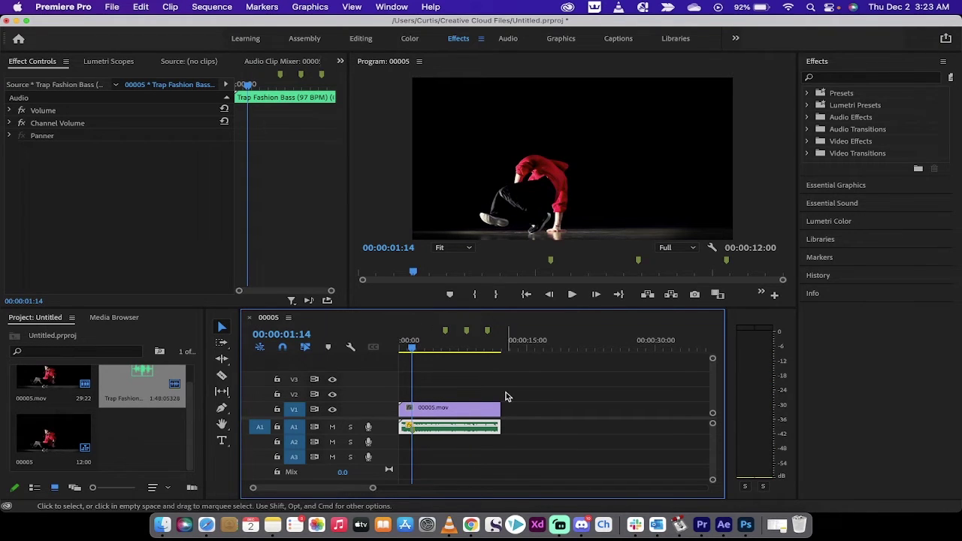
{"action": "left_click", "coordinate": [439, 364]}
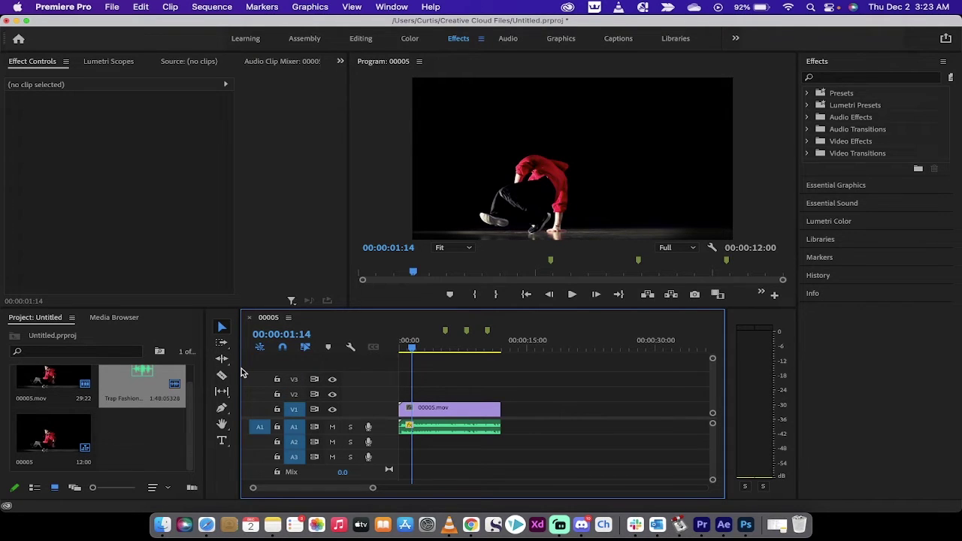
{"action": "mouse_move", "coordinate": [240, 370]}
{"action": "left_mouse_down"}
{"action": "mouse_move", "coordinate": [276, 369]}
{"action": "mouse_move", "coordinate": [246, 369]}
{"action": "mouse_move", "coordinate": [239, 382]}
{"action": "mouse_move", "coordinate": [270, 386]}
{"action": "mouse_move", "coordinate": [242, 385]}
{"action": "left_mouse_up"}
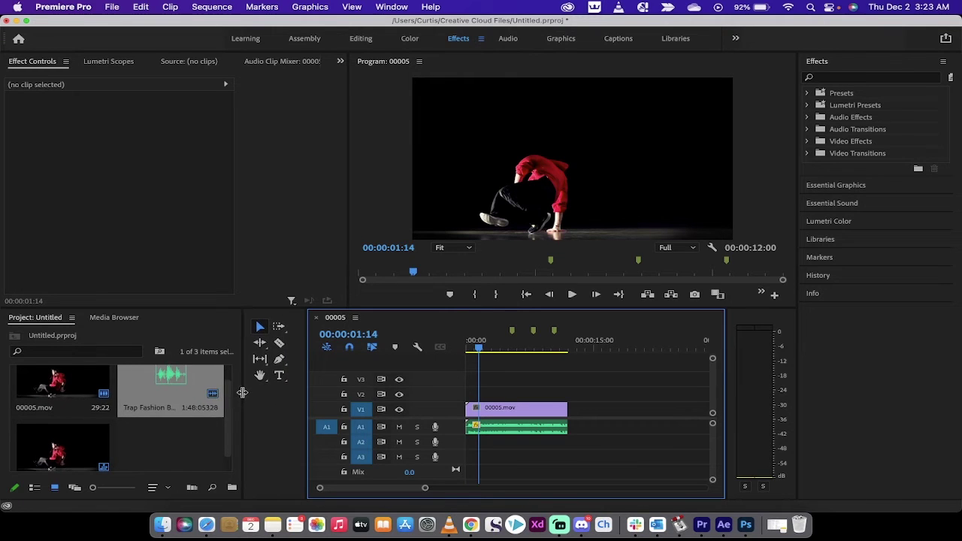
Step: Create a 1920×1080, 25 fps adjustment layer from the Project panel's New Item menu
{"action": "left_click", "coordinate": [232, 489]}
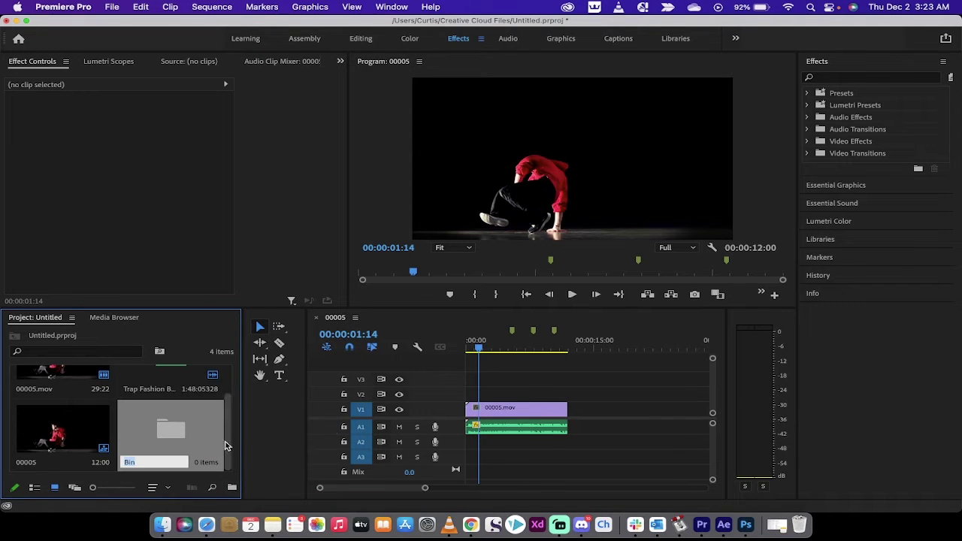
{"action": "key", "text": "super+z"}
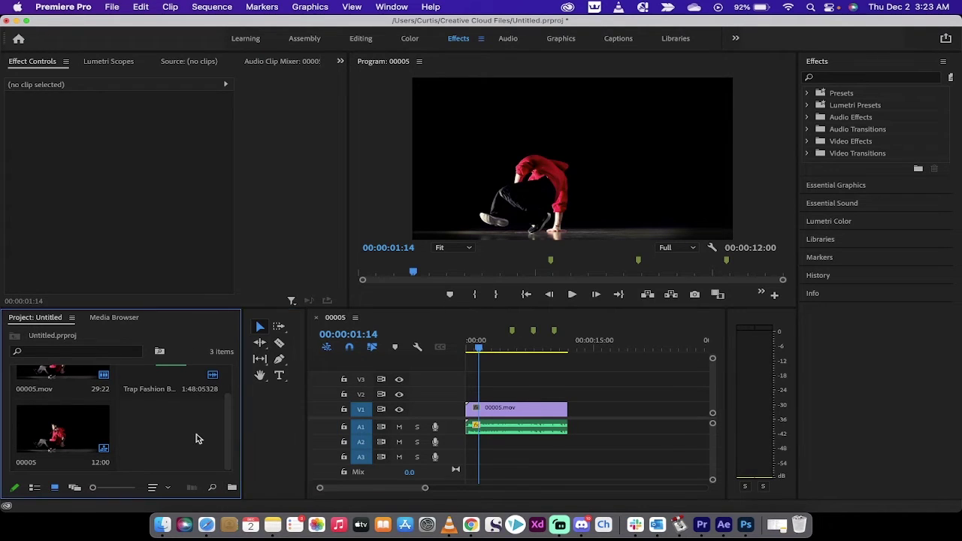
{"action": "left_click_drag", "start_coordinate": [242, 443], "coordinate": [293, 443]}
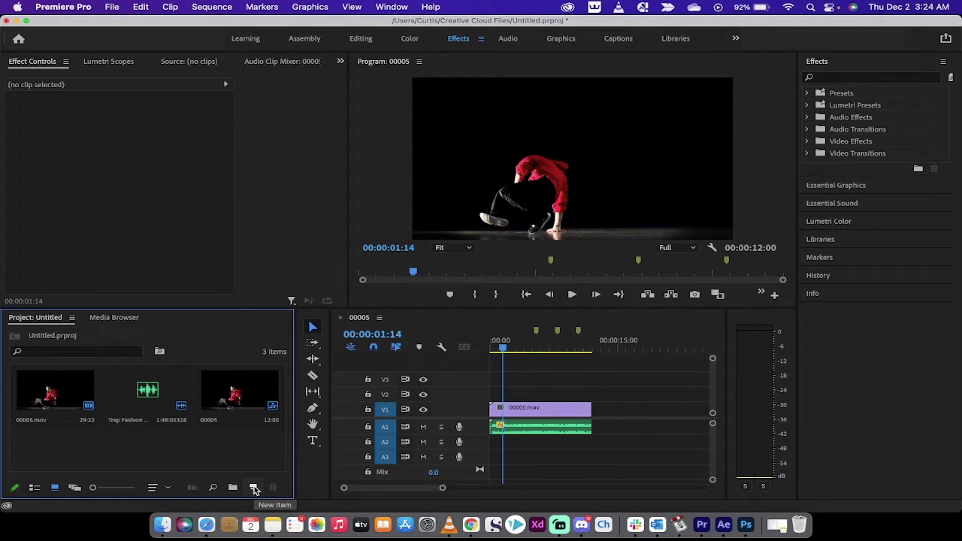
{"action": "left_click", "coordinate": [255, 489]}
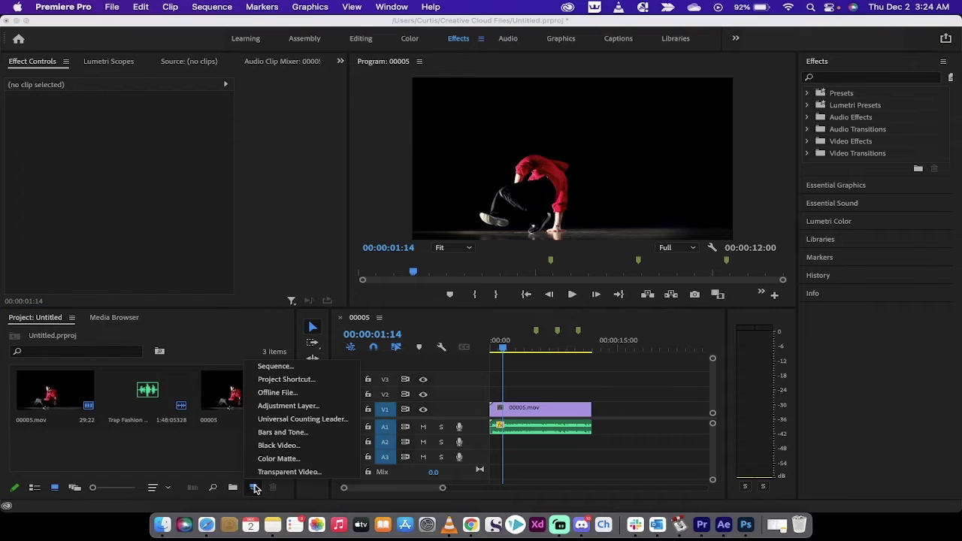
{"action": "left_click", "coordinate": [290, 406]}
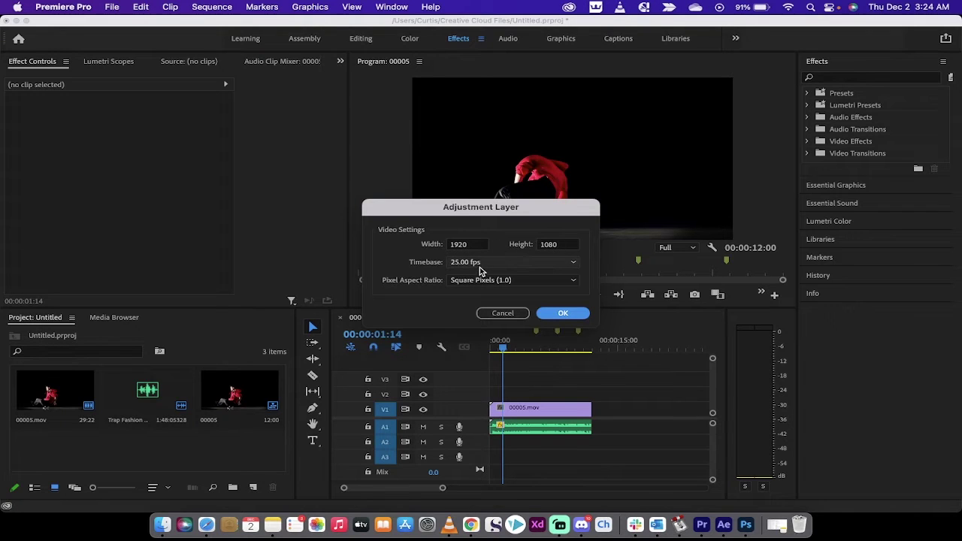
{"action": "left_click", "coordinate": [563, 314]}
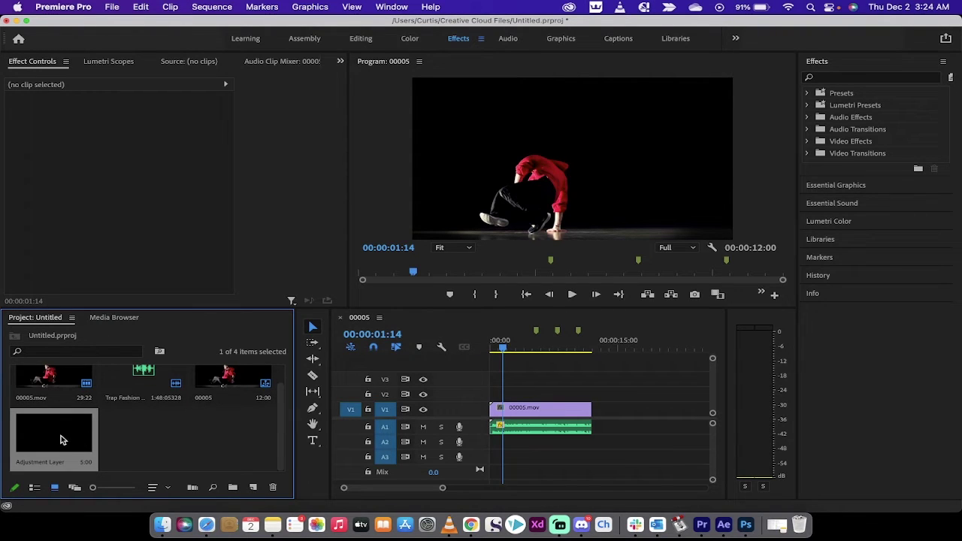
Step: Place the adjustment layer on track V2 starting at the first beat marker
{"action": "left_click", "coordinate": [509, 350]}
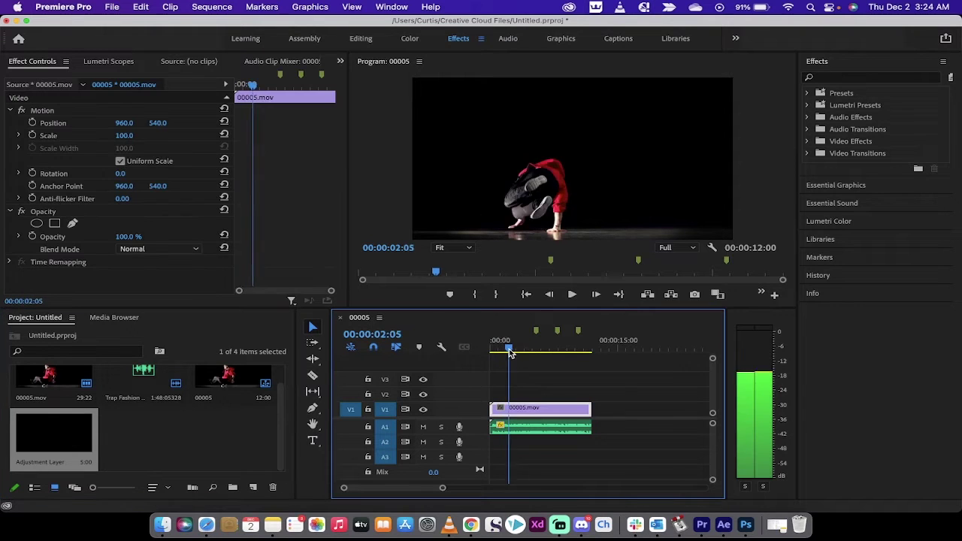
{"action": "left_click_drag", "start_coordinate": [510, 353], "coordinate": [538, 354]}
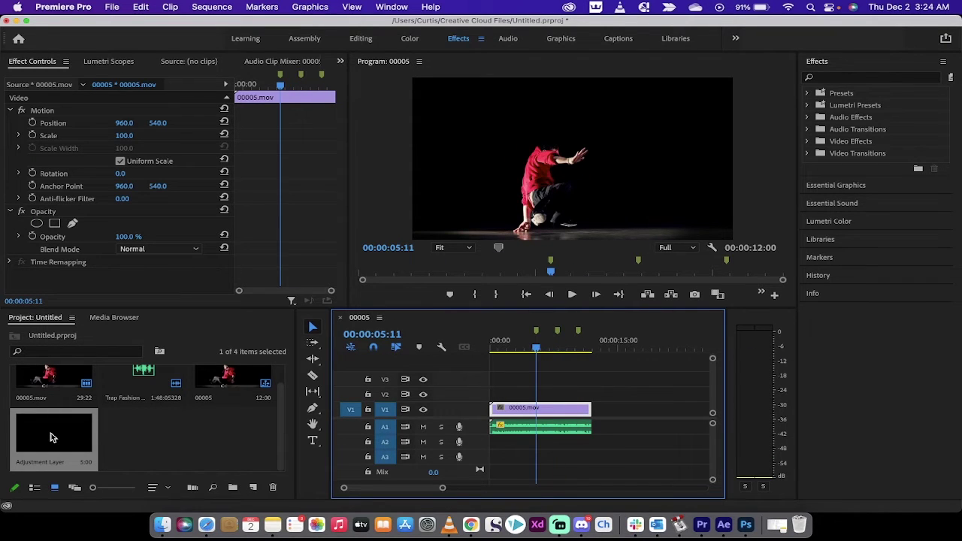
{"action": "left_click_drag", "start_coordinate": [52, 438], "coordinate": [538, 396]}
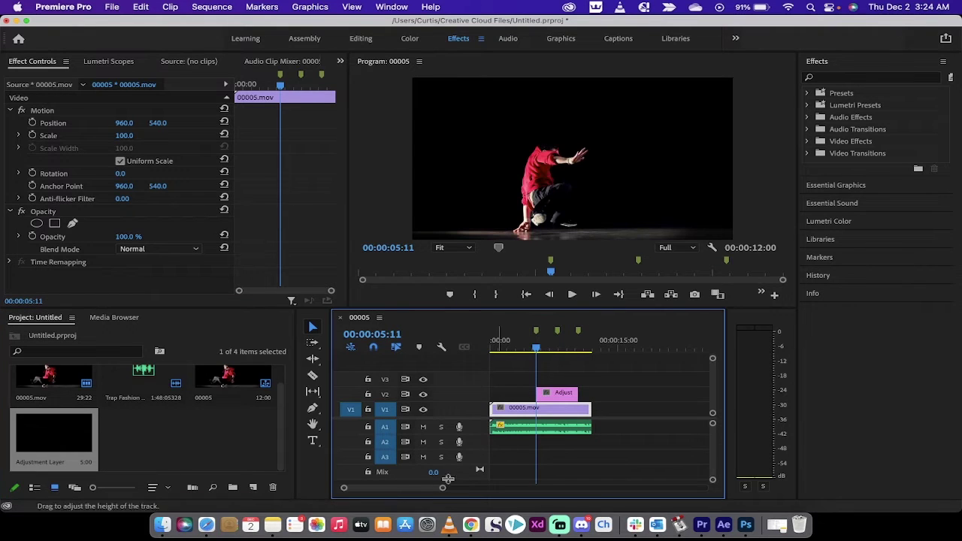
{"action": "left_click_drag", "start_coordinate": [442, 488], "coordinate": [426, 490]}
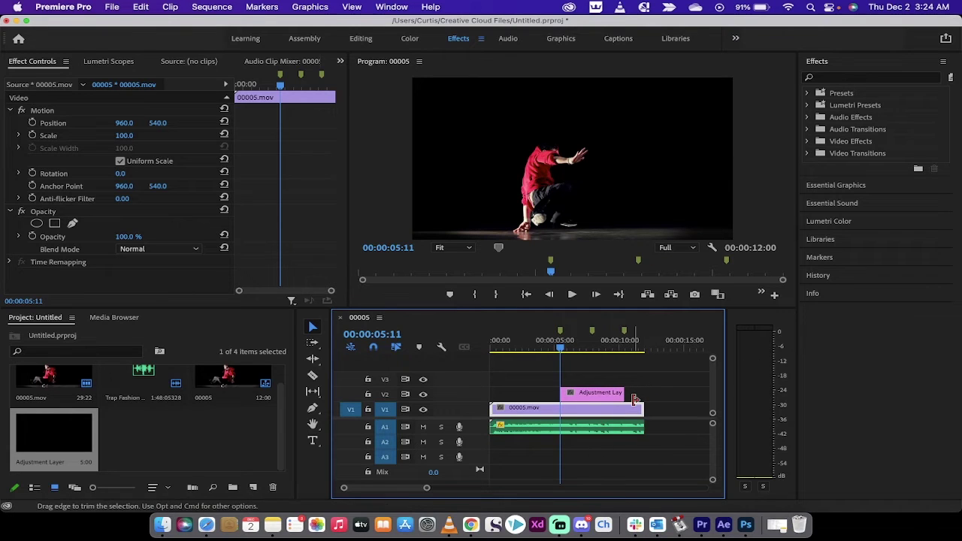
{"action": "left_click_drag", "start_coordinate": [633, 398], "coordinate": [633, 402]}
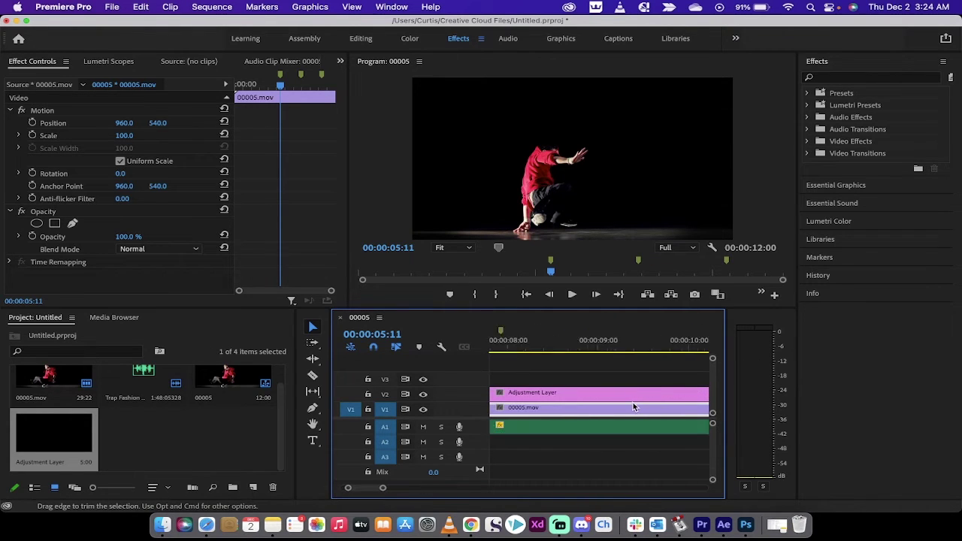
{"action": "key", "text": "minus"}
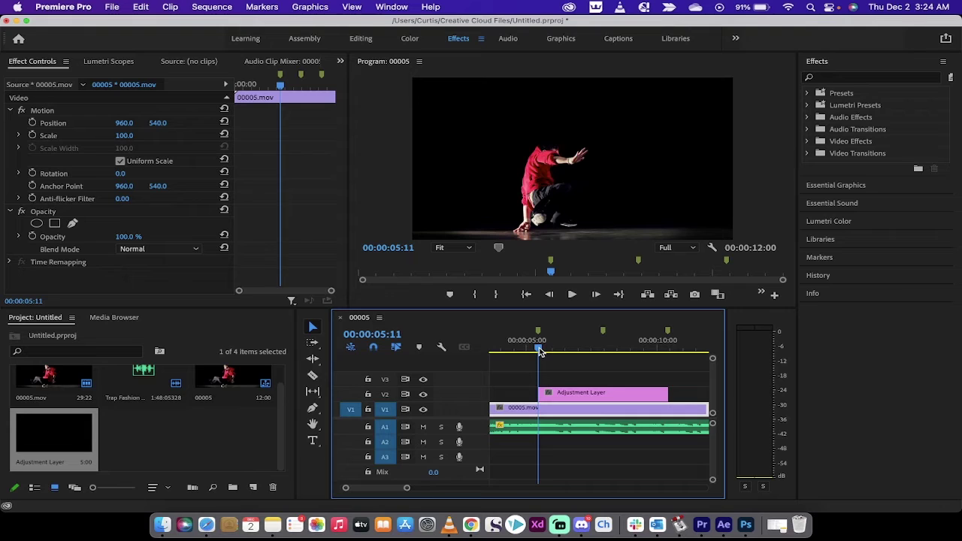
Step: Shorten the V2 adjustment layer to 11 frames and select it
{"action": "left_click_drag", "start_coordinate": [539, 351], "coordinate": [543, 352]}
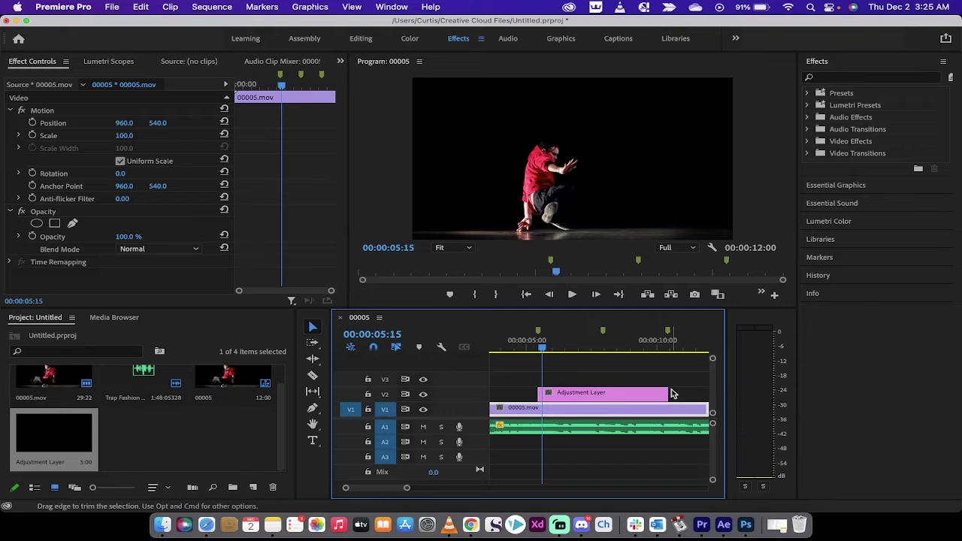
{"action": "left_click_drag", "start_coordinate": [671, 391], "coordinate": [542, 390]}
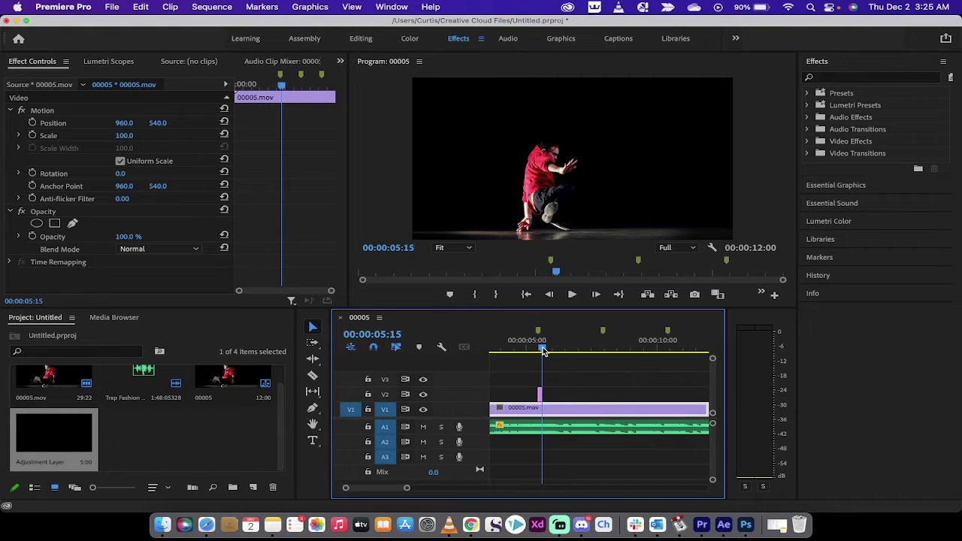
{"action": "left_click_drag", "start_coordinate": [543, 352], "coordinate": [538, 351]}
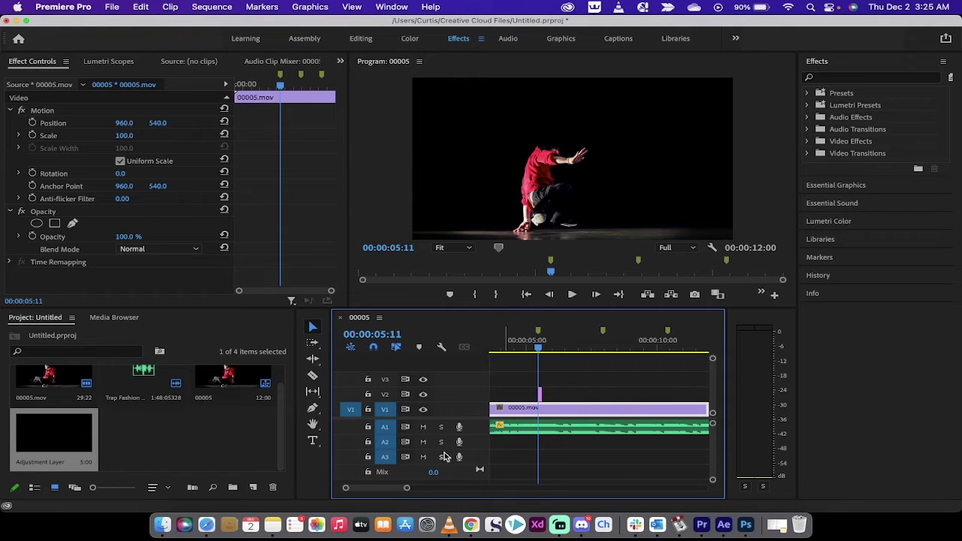
{"action": "left_click_drag", "start_coordinate": [407, 489], "coordinate": [391, 489]}
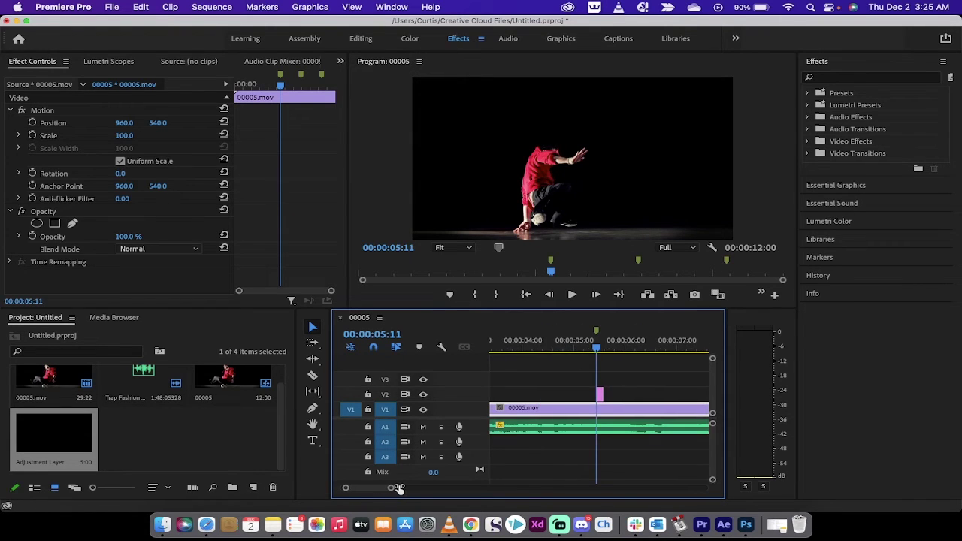
{"action": "left_click", "coordinate": [600, 394]}
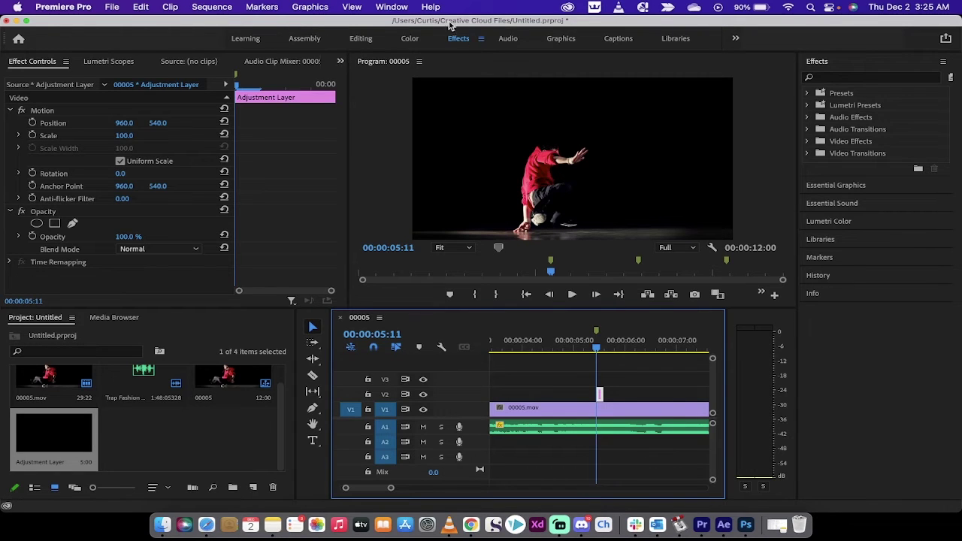
Step: Search 'transf' in Effects and apply Distort > Transform to the V2 adjustment layer
{"action": "left_click", "coordinate": [872, 79]}
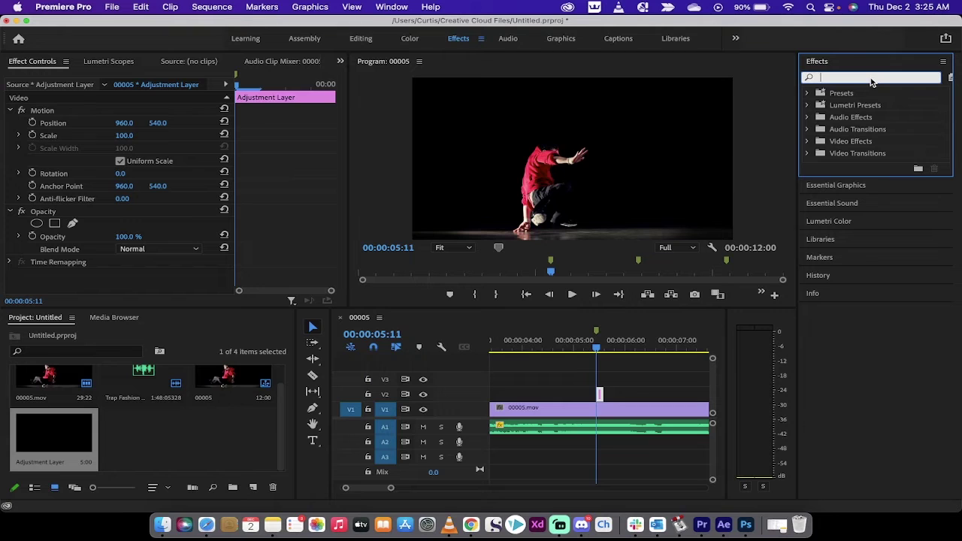
{"action": "left_click", "coordinate": [377, 4]}
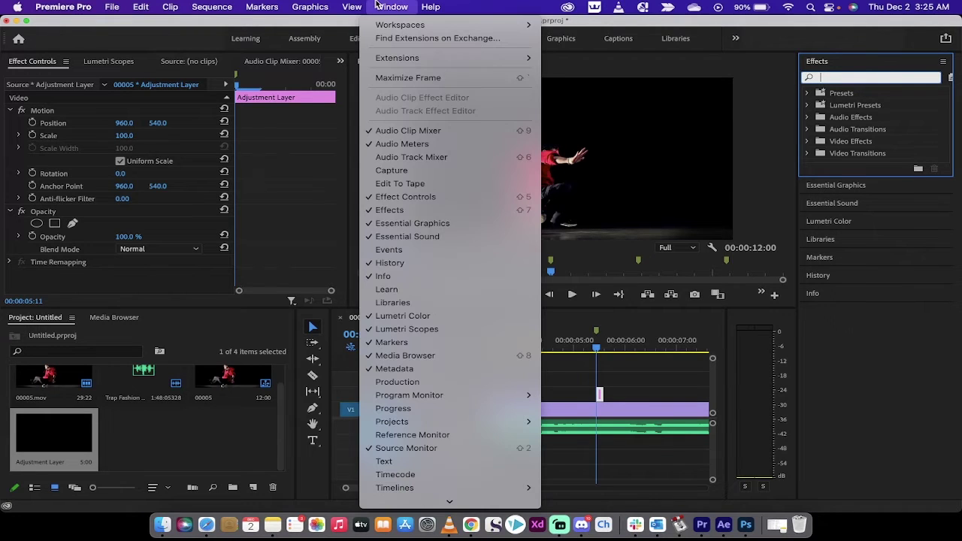
{"action": "left_click", "coordinate": [406, 212]}
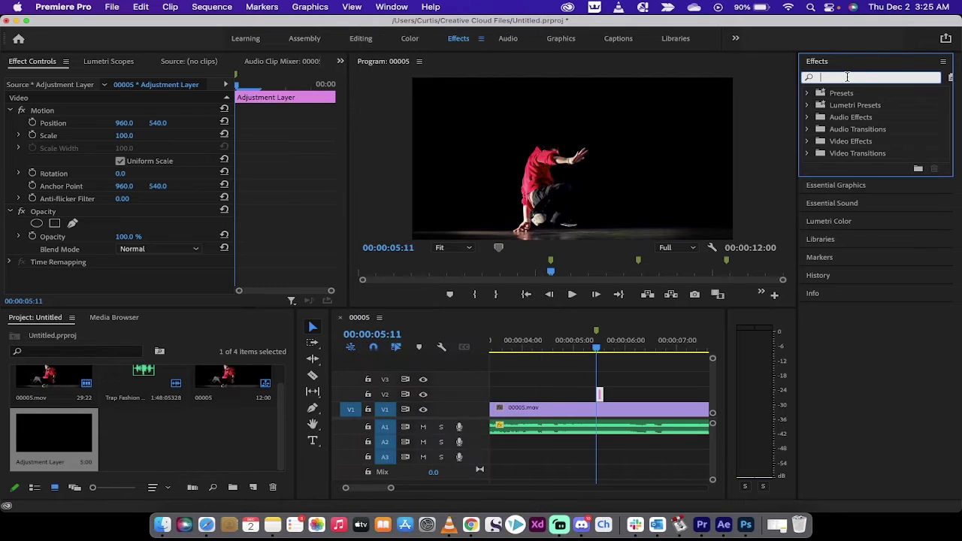
{"action": "type", "text": "trans"}
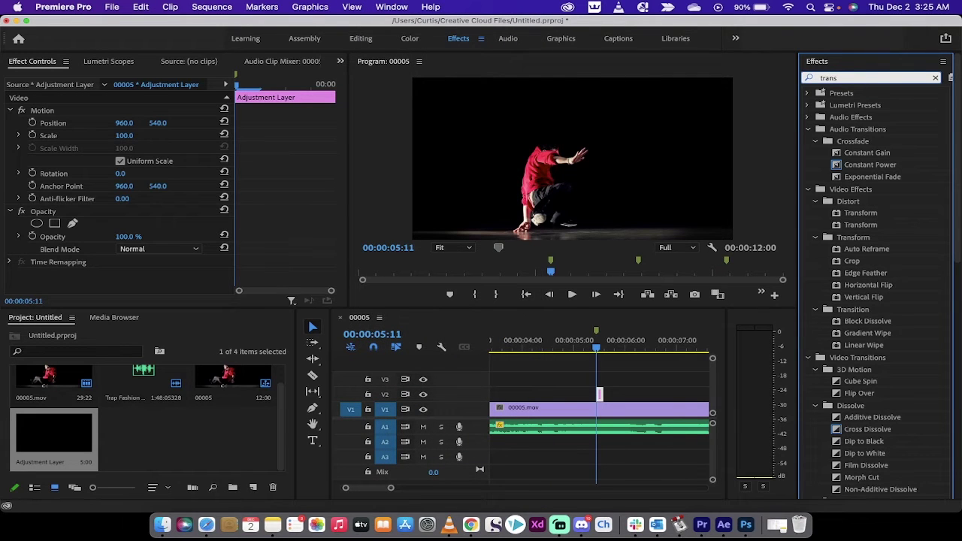
{"action": "type", "text": "for"}
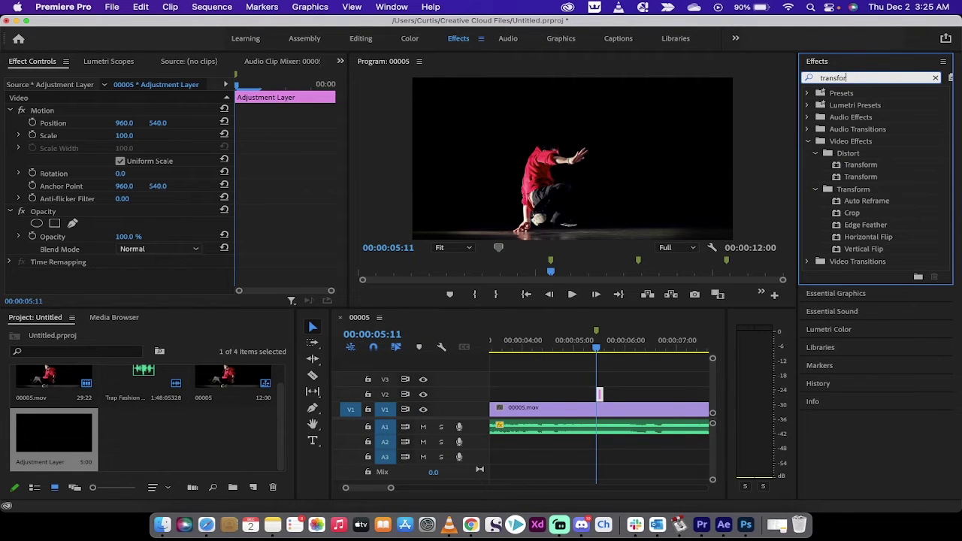
{"action": "left_click", "coordinate": [849, 166]}
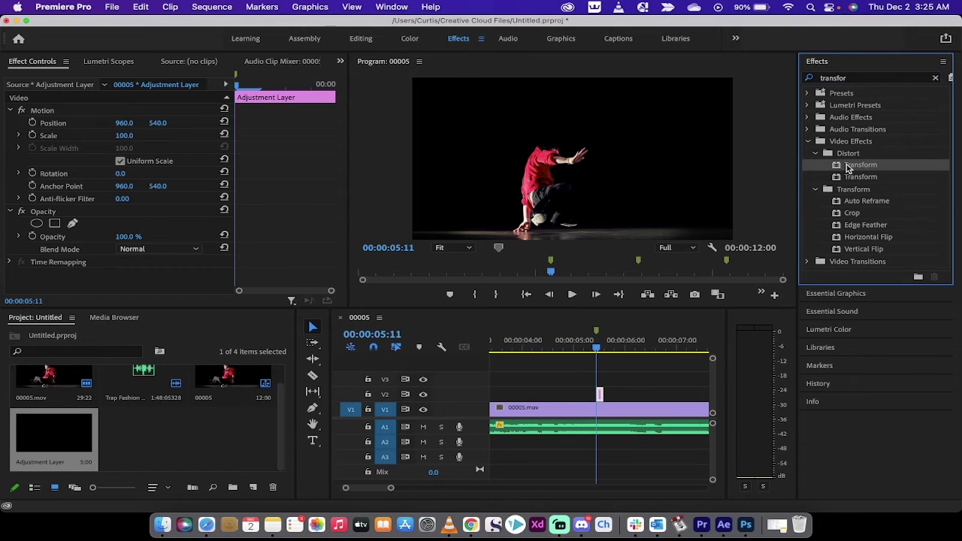
{"action": "left_click_drag", "start_coordinate": [847, 167], "coordinate": [600, 392]}
{"action": "left_click", "coordinate": [600, 394]}
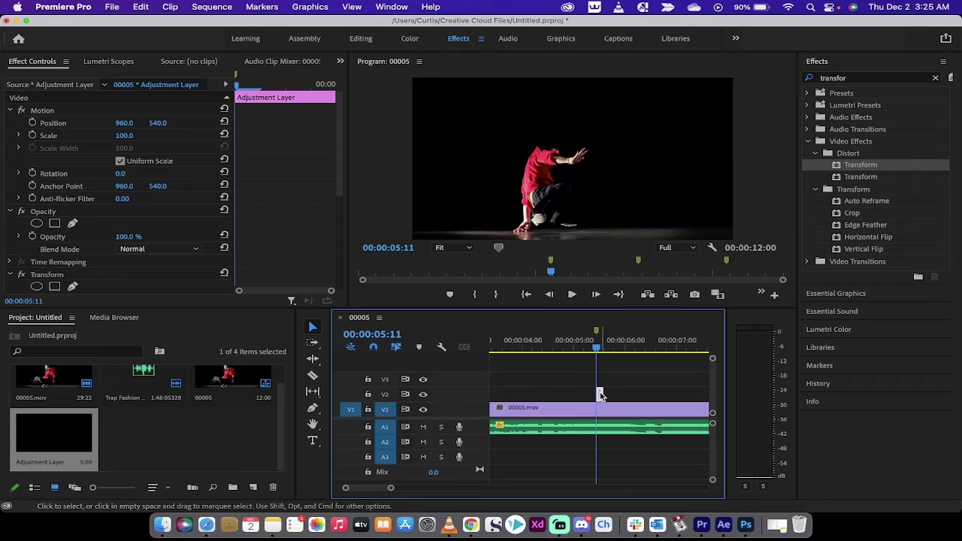
Step: Turn off Uniform Scale and set keyframes for Transform Scale Height and Scale Width at 100
{"action": "left_click", "coordinate": [41, 276]}
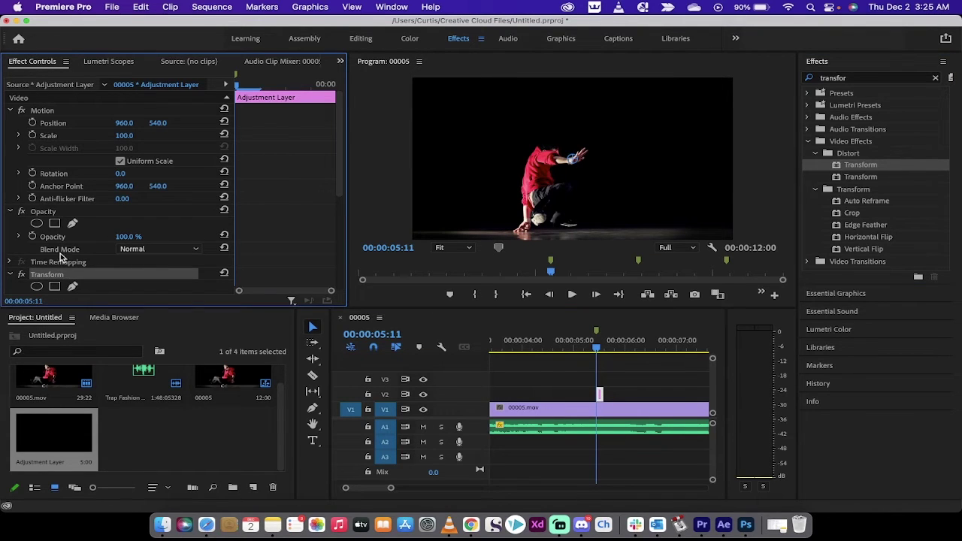
{"action": "scroll", "coordinate": [63, 280], "scroll_direction": "down", "scroll_amount": 3}
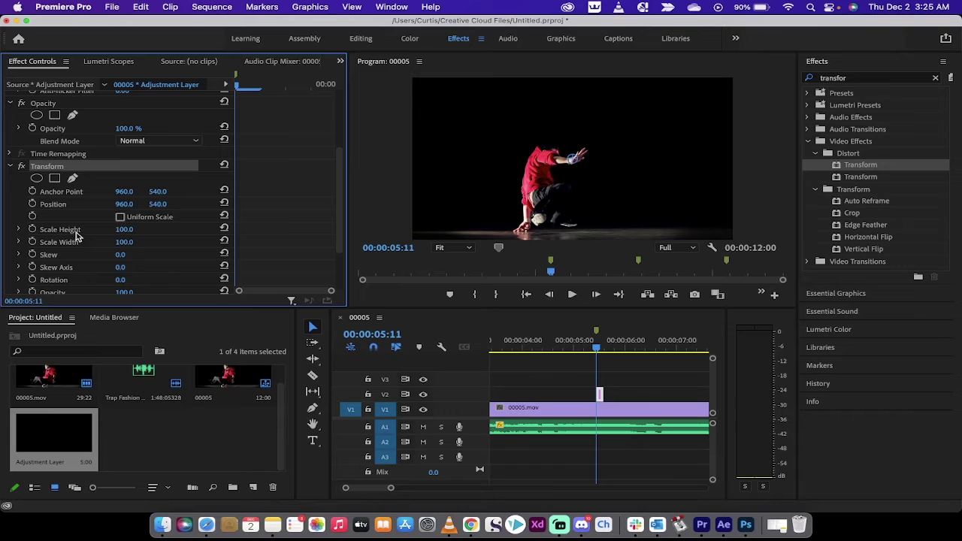
{"action": "scroll", "coordinate": [69, 246], "scroll_direction": "down", "scroll_amount": 3}
{"action": "scroll", "coordinate": [70, 248], "scroll_direction": "up", "scroll_amount": 2}
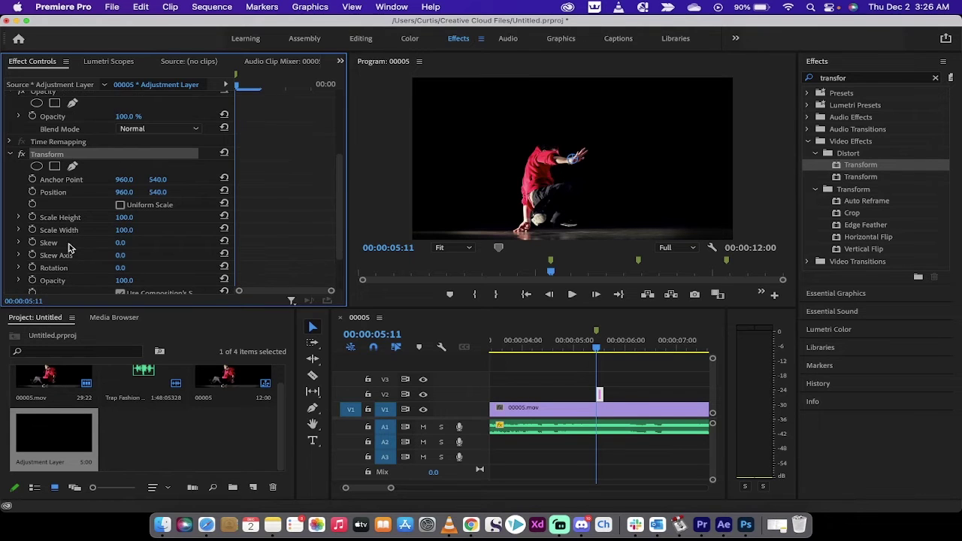
{"action": "scroll", "coordinate": [69, 247], "scroll_direction": "down", "scroll_amount": 5}
{"action": "scroll", "coordinate": [69, 248], "scroll_direction": "up", "scroll_amount": 6}
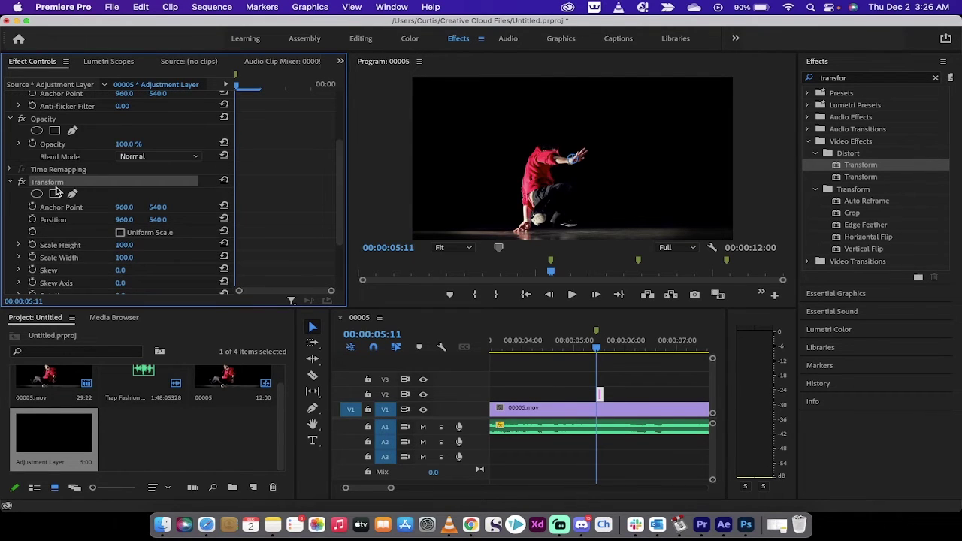
{"action": "scroll", "coordinate": [53, 224], "scroll_direction": "down", "scroll_amount": 2}
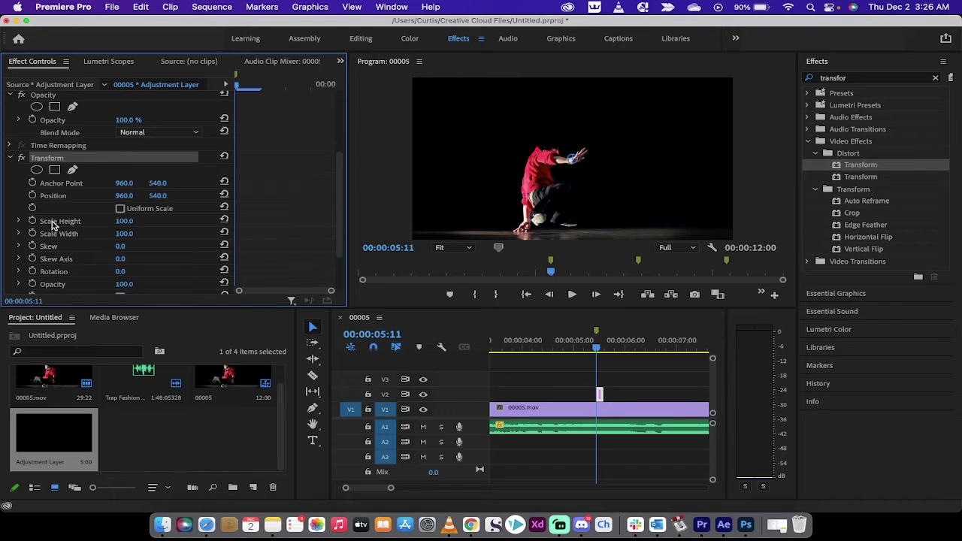
{"action": "left_click", "coordinate": [53, 224]}
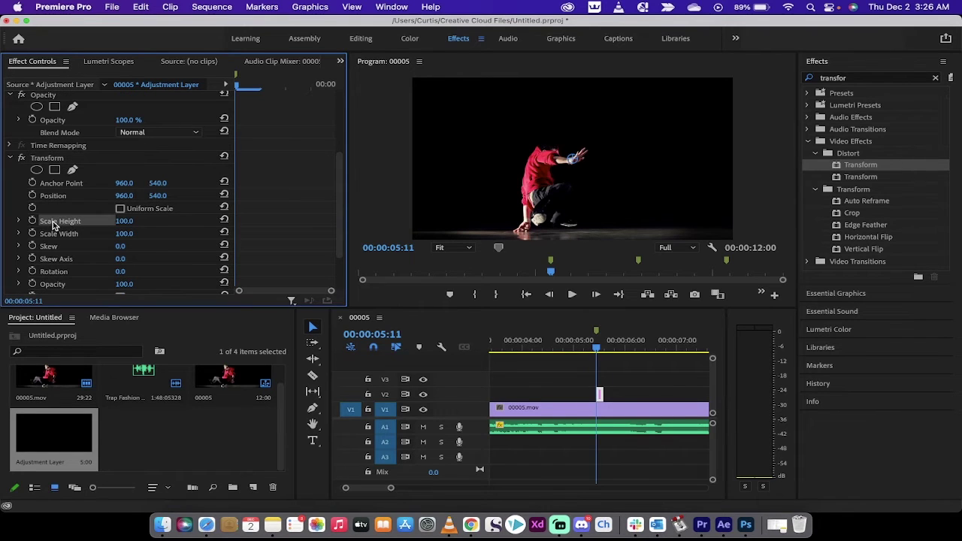
{"action": "left_click", "coordinate": [33, 221]}
{"action": "left_click", "coordinate": [33, 234]}
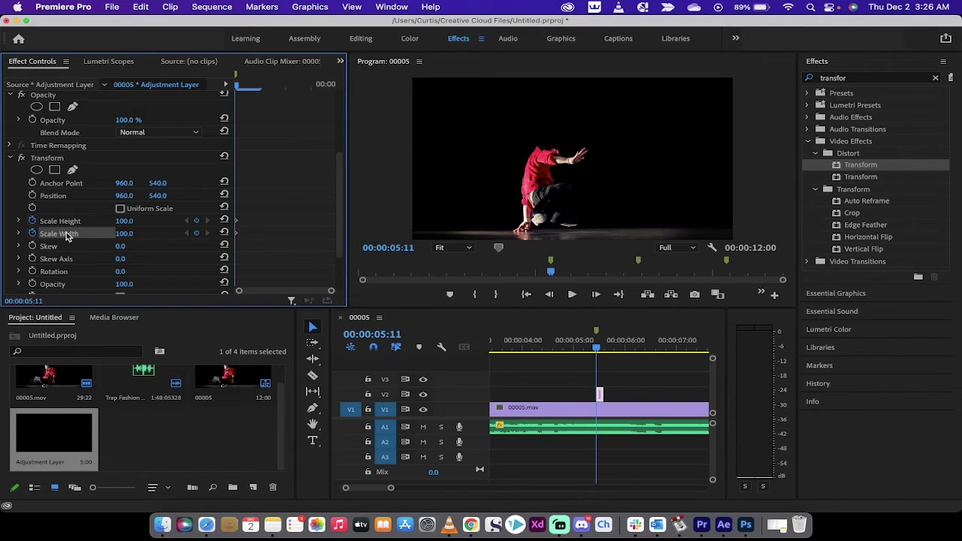
{"action": "scroll", "coordinate": [79, 252], "scroll_direction": "down", "scroll_amount": 1}
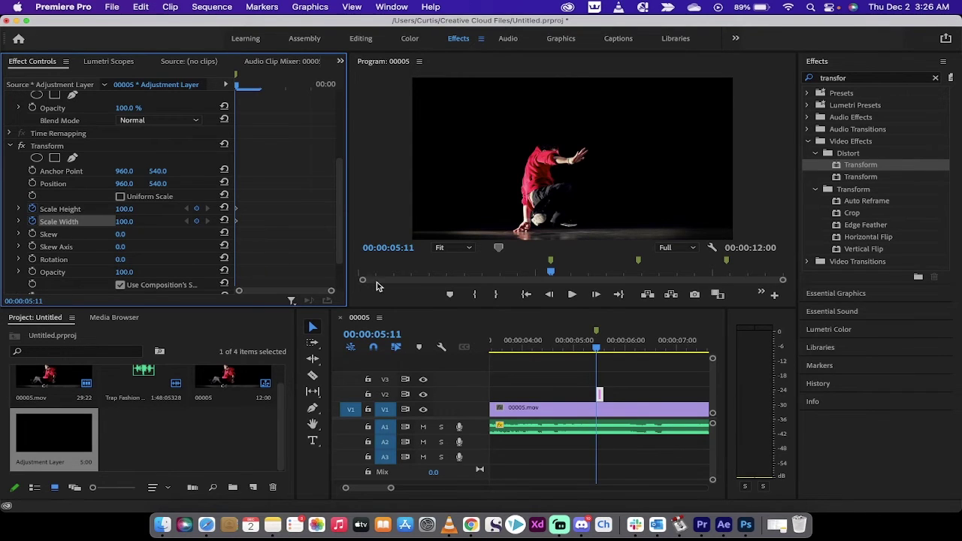
Step: Set Transform Scale Height and Width to 135 and preview the punch-in around the beat
{"action": "left_click_drag", "start_coordinate": [124, 209], "coordinate": [151, 209]}
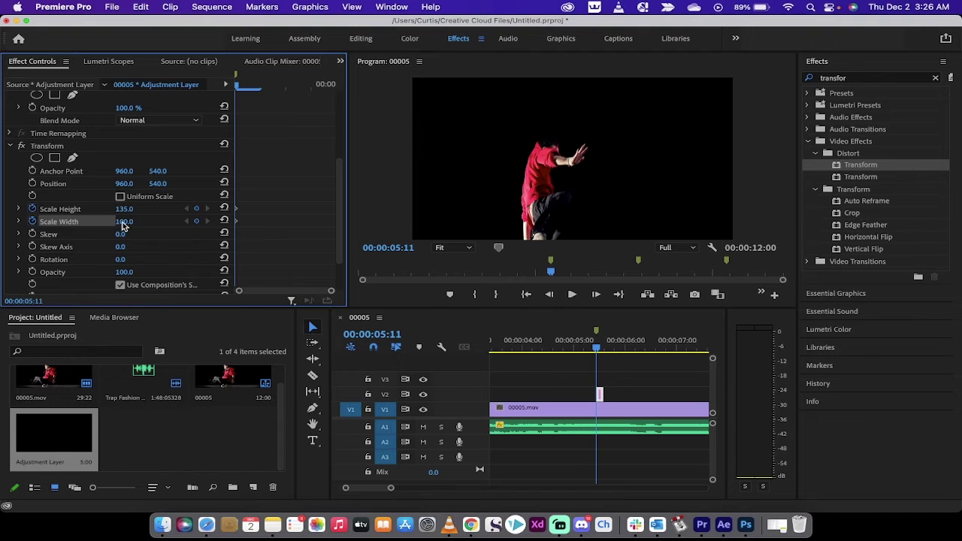
{"action": "left_click_drag", "start_coordinate": [124, 221], "coordinate": [144, 221]}
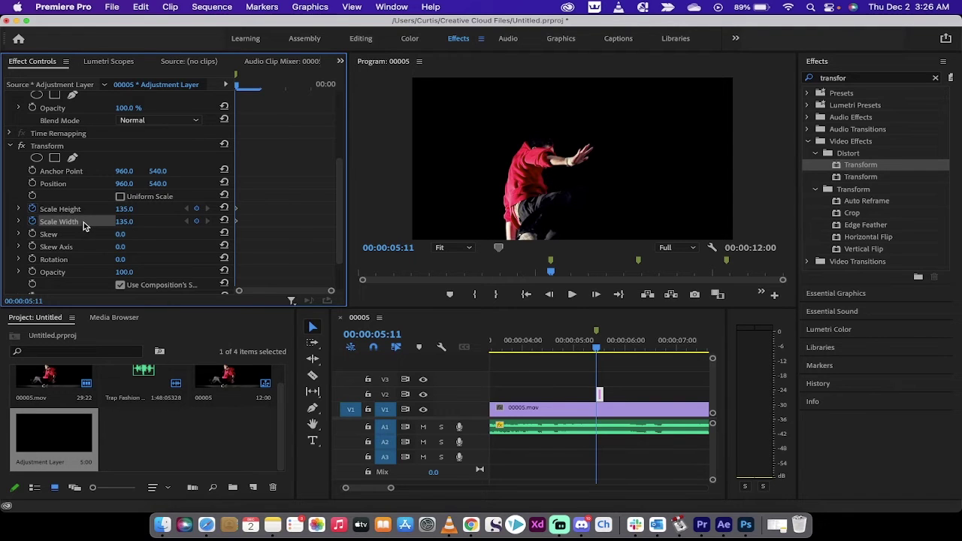
{"action": "left_click", "coordinate": [591, 345]}
{"action": "key", "text": "space"}
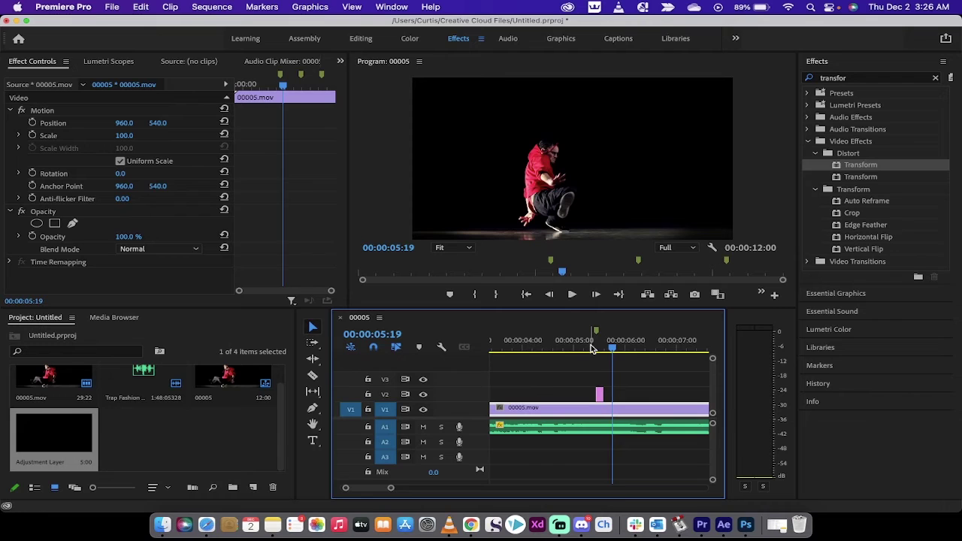
{"action": "left_click_drag", "start_coordinate": [591, 347], "coordinate": [601, 348]}
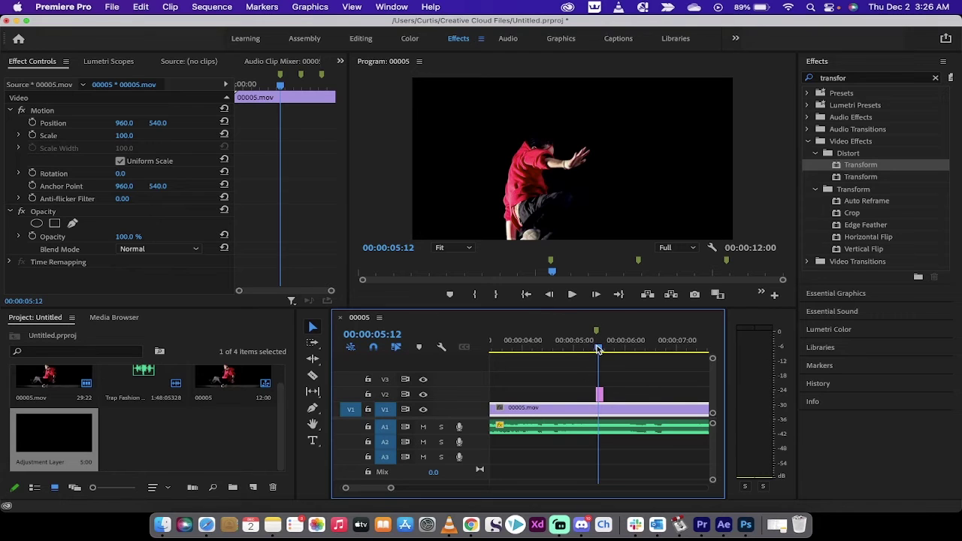
{"action": "mouse_move", "coordinate": [597, 347]}
{"action": "left_mouse_down"}
{"action": "mouse_move", "coordinate": [610, 348]}
{"action": "mouse_move", "coordinate": [589, 349]}
{"action": "mouse_move", "coordinate": [598, 350]}
{"action": "left_mouse_up"}
{"action": "key", "text": "space"}
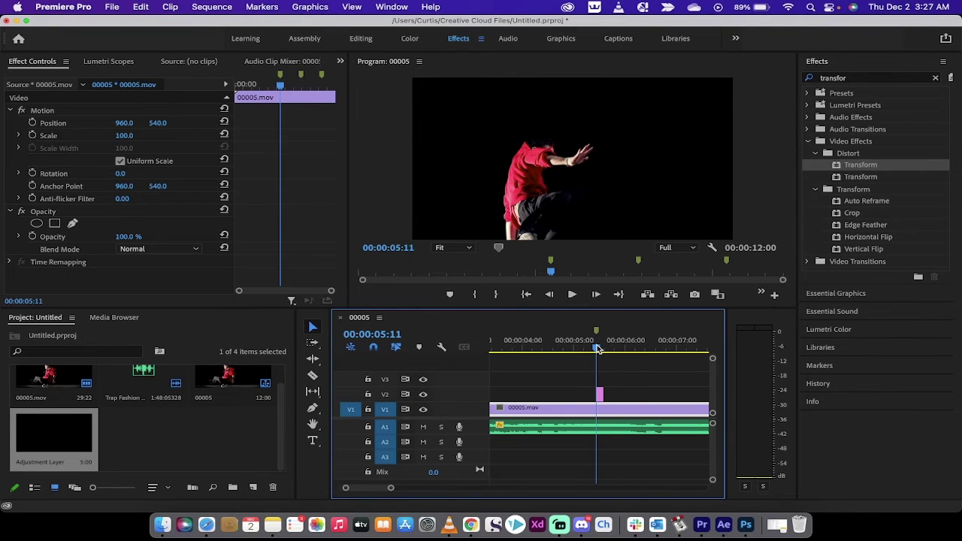
Step: Select the V2 adjustment layer and expand its Transform properties in Effect Controls
{"action": "left_click", "coordinate": [43, 213]}
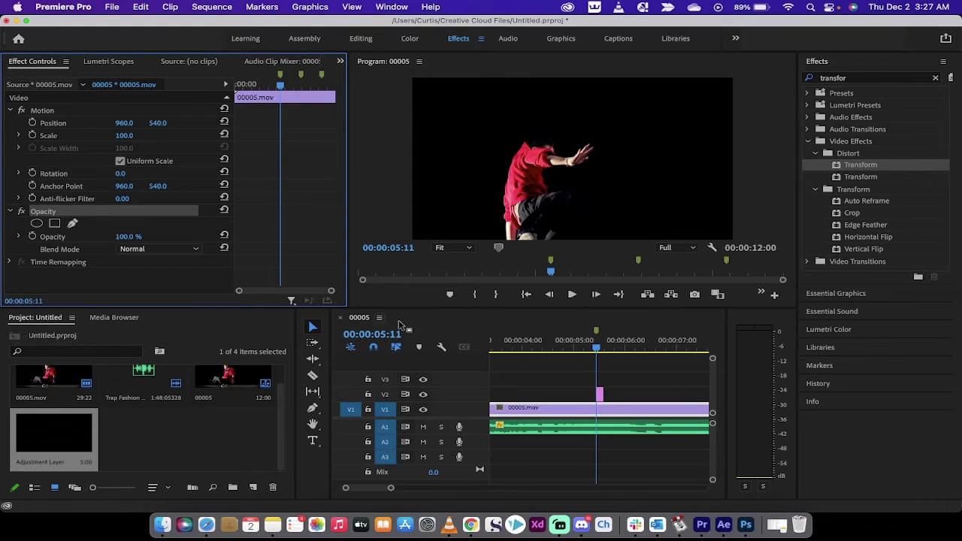
{"action": "left_click", "coordinate": [599, 394]}
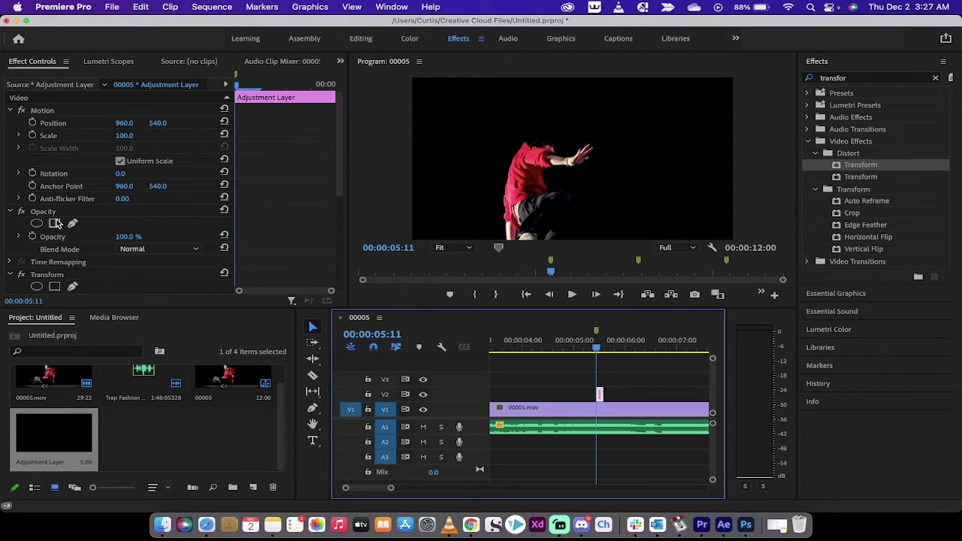
{"action": "left_click", "coordinate": [52, 275]}
{"action": "scroll", "coordinate": [52, 277], "scroll_direction": "down", "scroll_amount": 2}
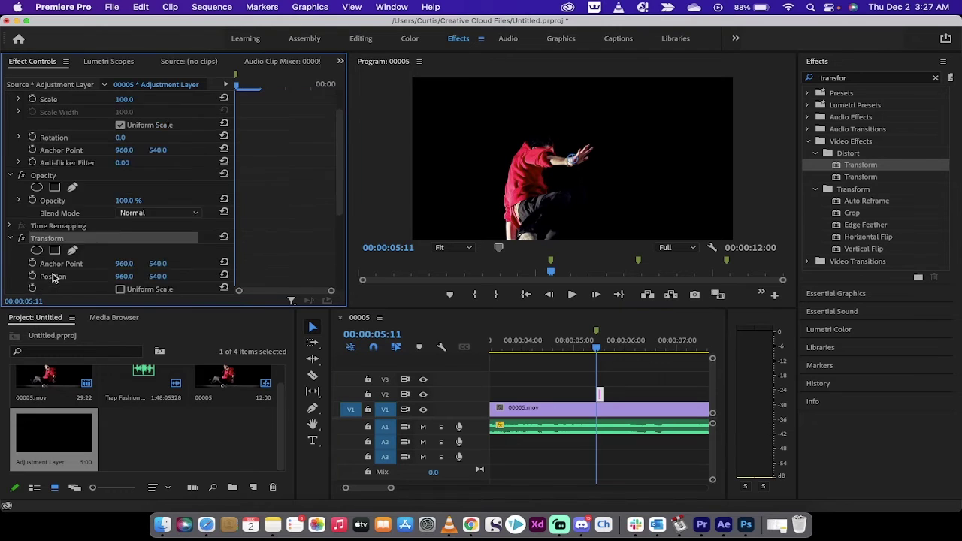
{"action": "scroll", "coordinate": [52, 277], "scroll_direction": "down", "scroll_amount": 7}
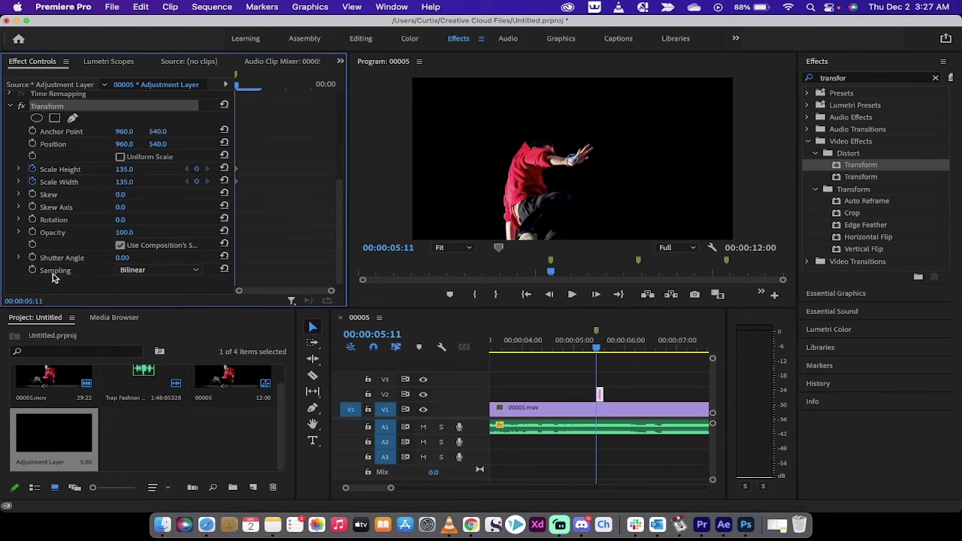
Step: Keyframe Transform Rotation to -5° at 00:00:05:12 and 5° at 00:00:05:13
{"action": "left_click", "coordinate": [32, 219]}
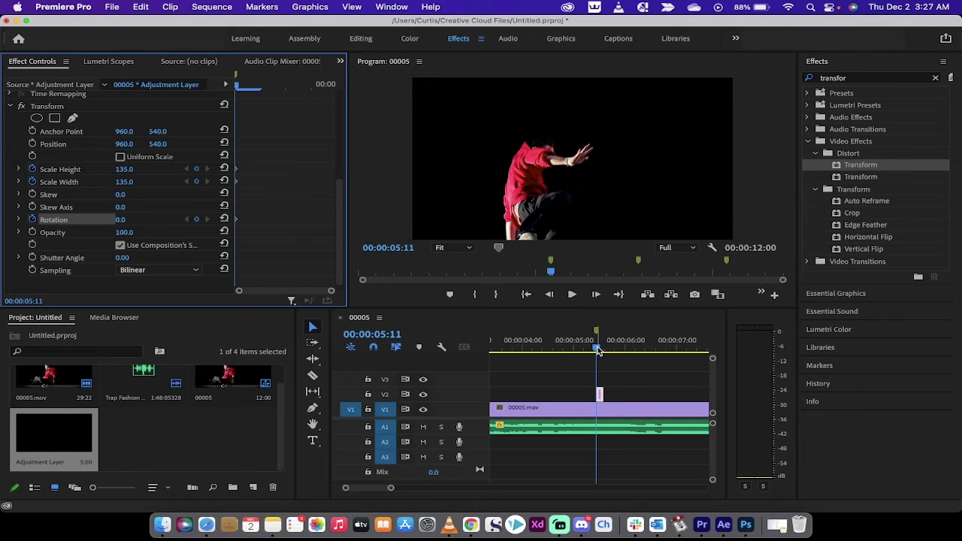
{"action": "left_click", "coordinate": [600, 350]}
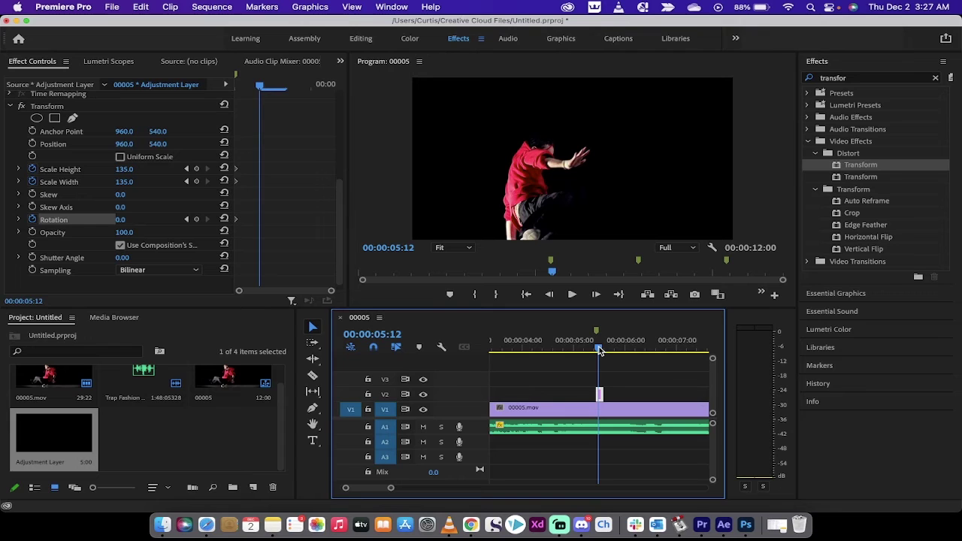
{"action": "left_click_drag", "start_coordinate": [121, 219], "coordinate": [117, 220]}
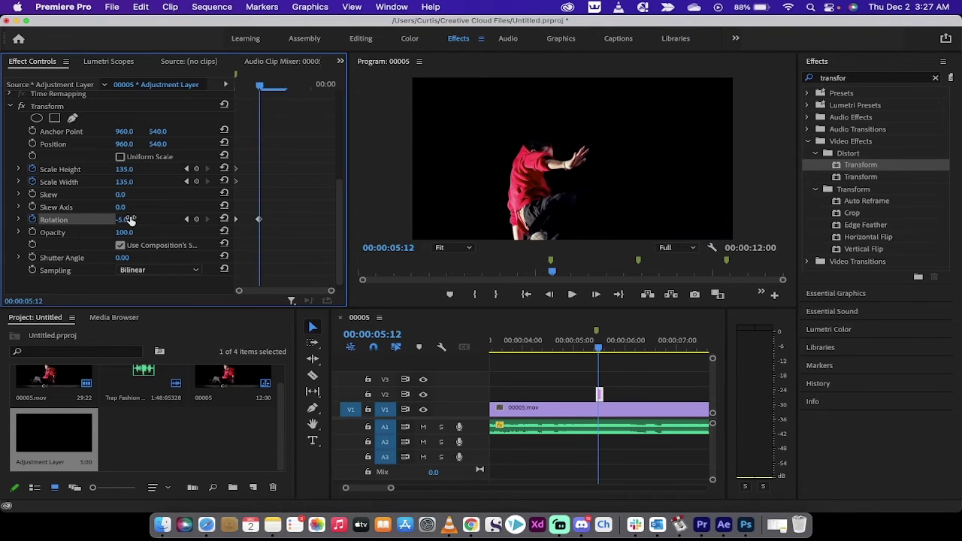
{"action": "left_click", "coordinate": [599, 351]}
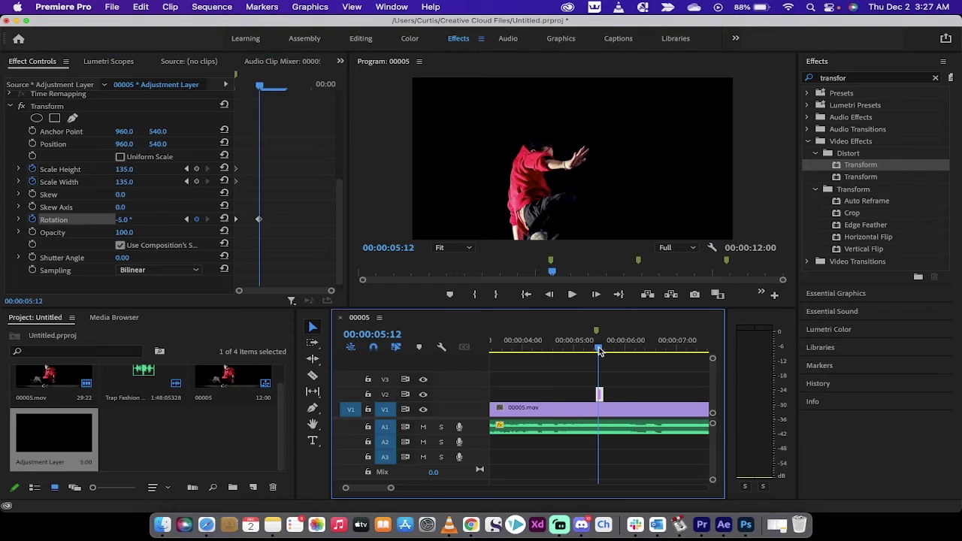
{"action": "left_click_drag", "start_coordinate": [599, 351], "coordinate": [600, 351]}
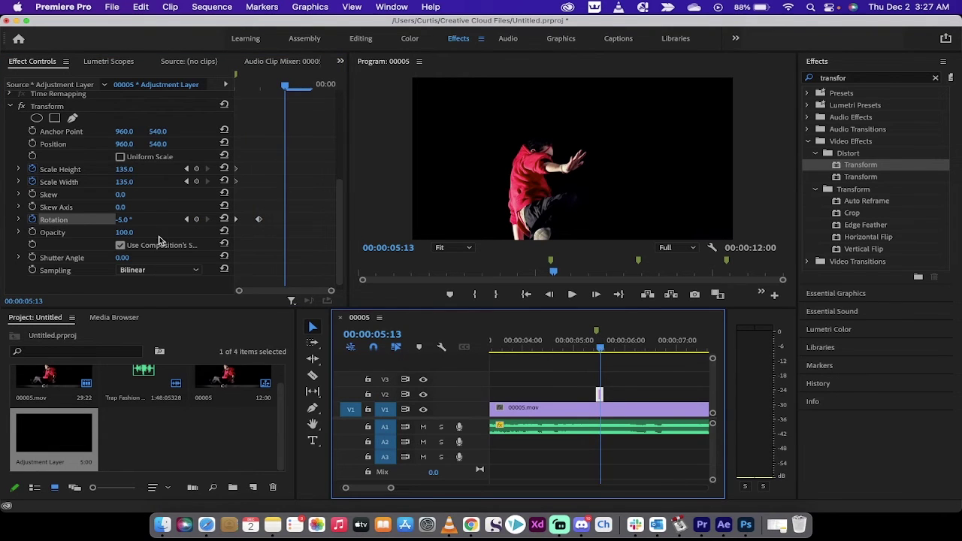
{"action": "left_click_drag", "start_coordinate": [121, 220], "coordinate": [137, 220]}
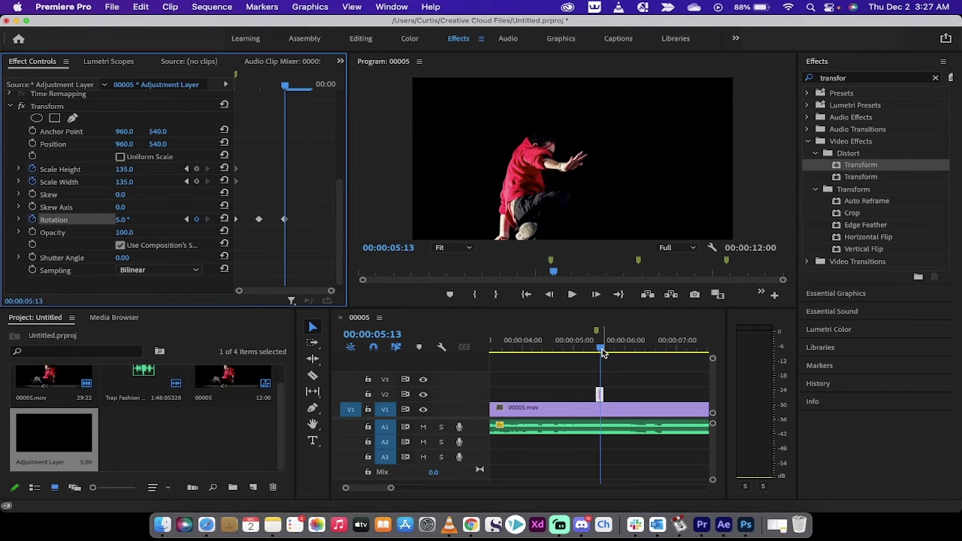
{"action": "left_click_drag", "start_coordinate": [603, 351], "coordinate": [606, 350]}
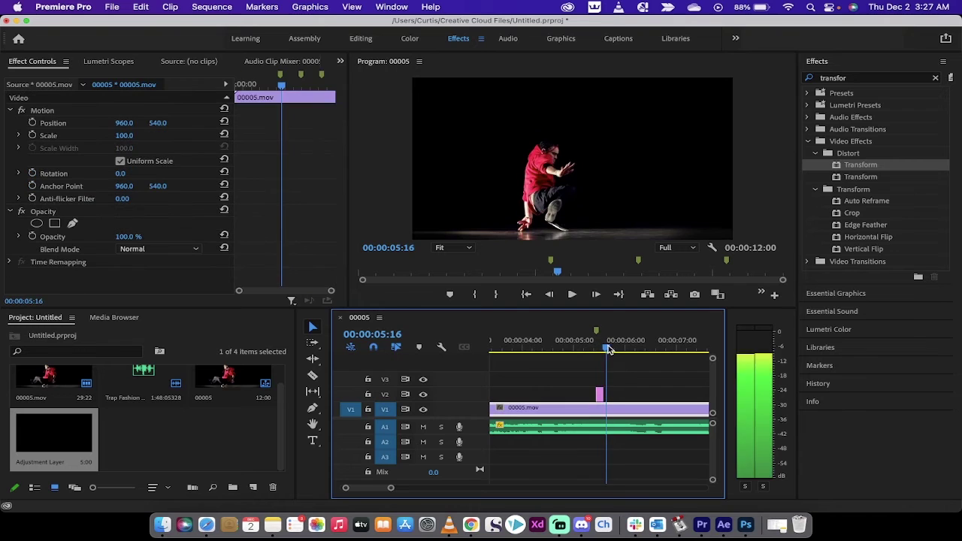
{"action": "left_click", "coordinate": [465, 260]}
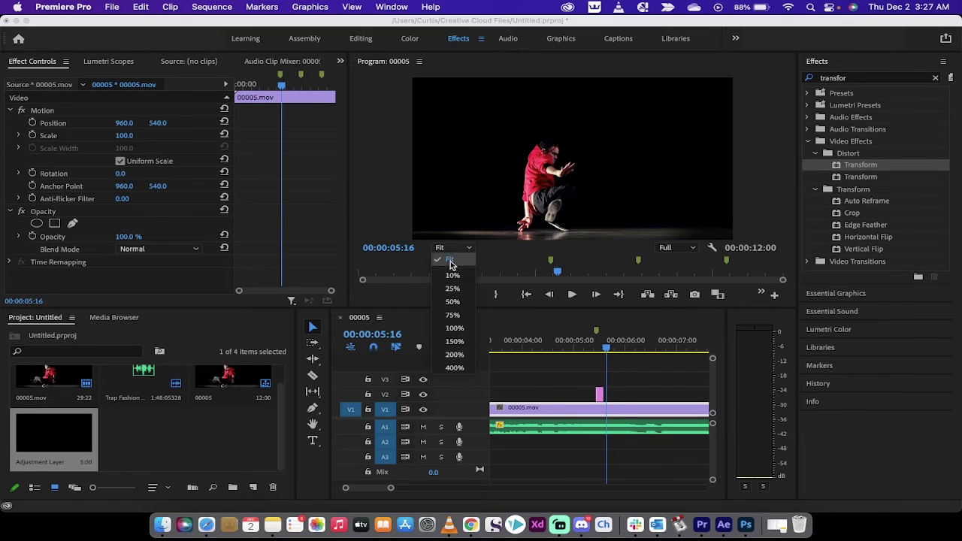
{"action": "left_click", "coordinate": [451, 252]}
{"action": "left_click", "coordinate": [584, 350]}
{"action": "key", "text": "space"}
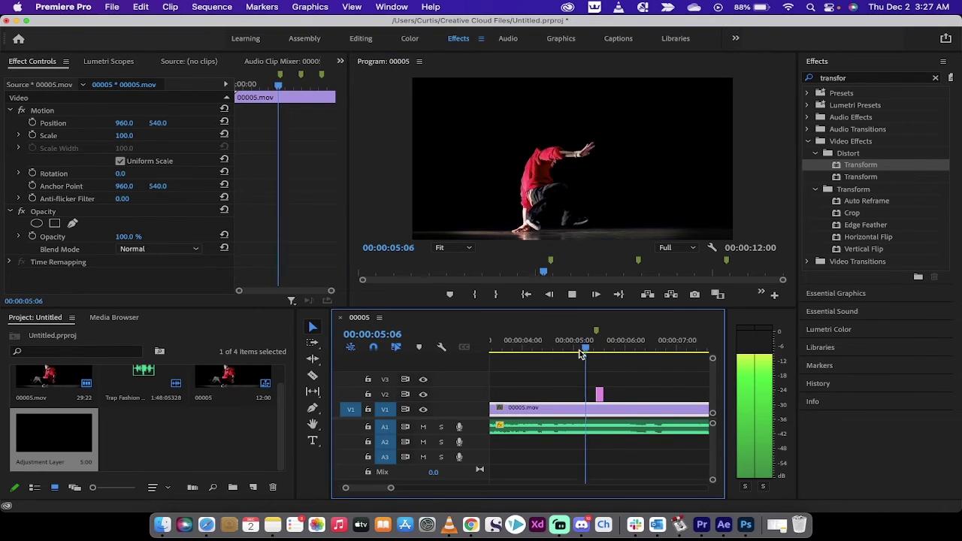
{"action": "left_click_drag", "start_coordinate": [580, 351], "coordinate": [600, 356]}
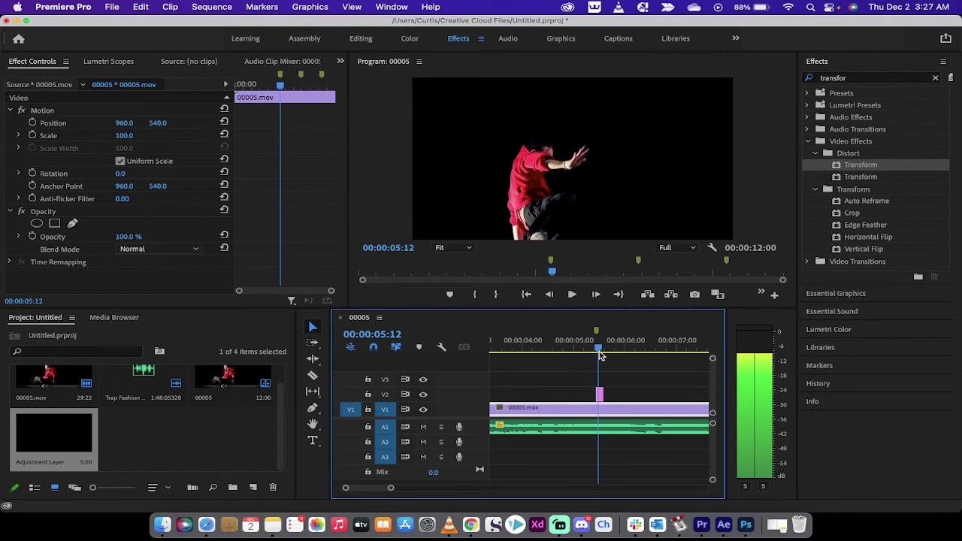
{"action": "key", "text": "space"}
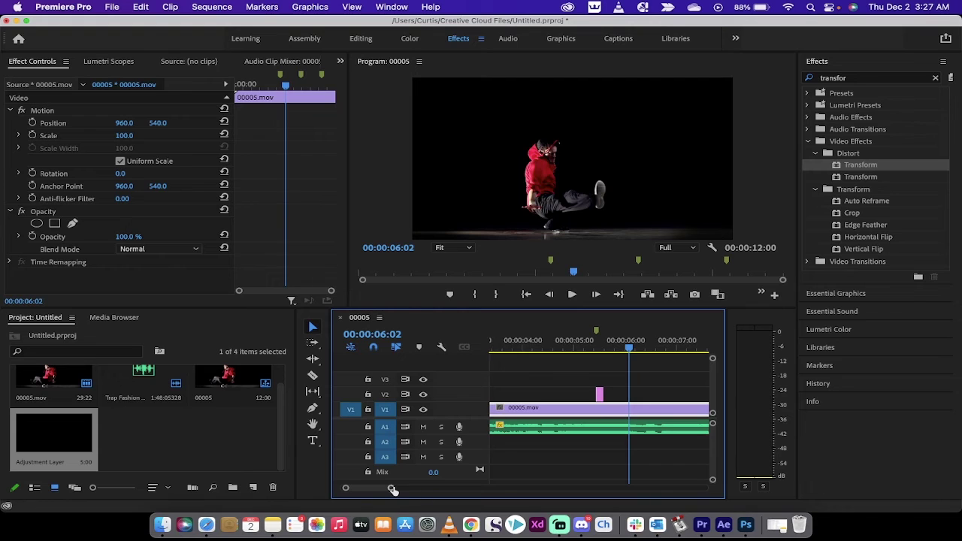
{"action": "left_click_drag", "start_coordinate": [390, 488], "coordinate": [475, 481]}
{"action": "key", "text": "equal"}
{"action": "key", "text": "equal"}
{"action": "key", "text": "equal"}
{"action": "key", "text": "equal"}
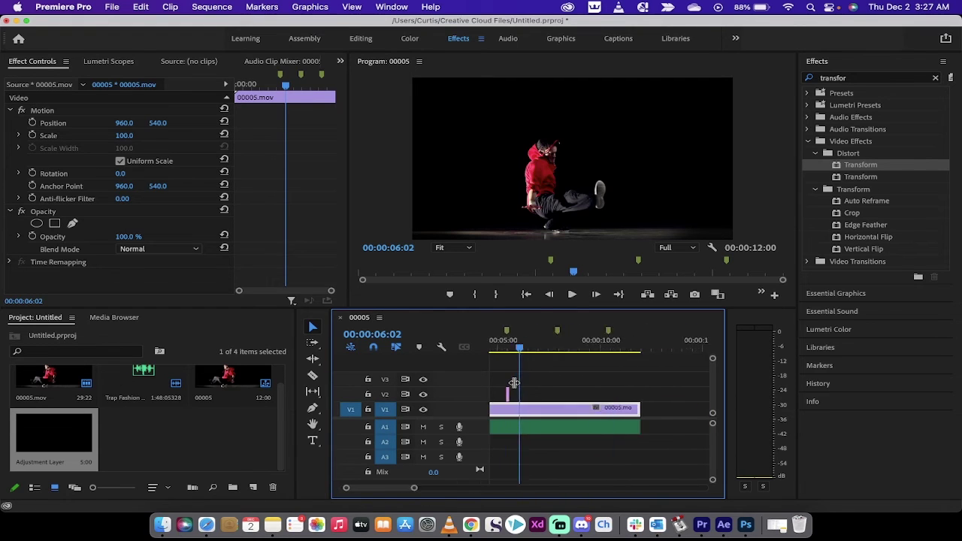
Step: At 05:11, select the V2 adjustment layer and expand its Transform properties
{"action": "left_click", "coordinate": [525, 349]}
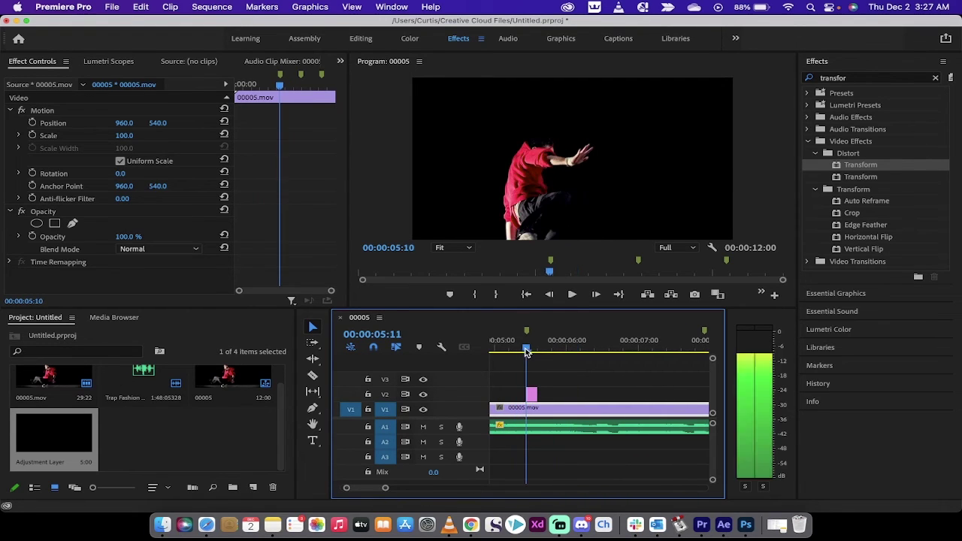
{"action": "left_click", "coordinate": [532, 394]}
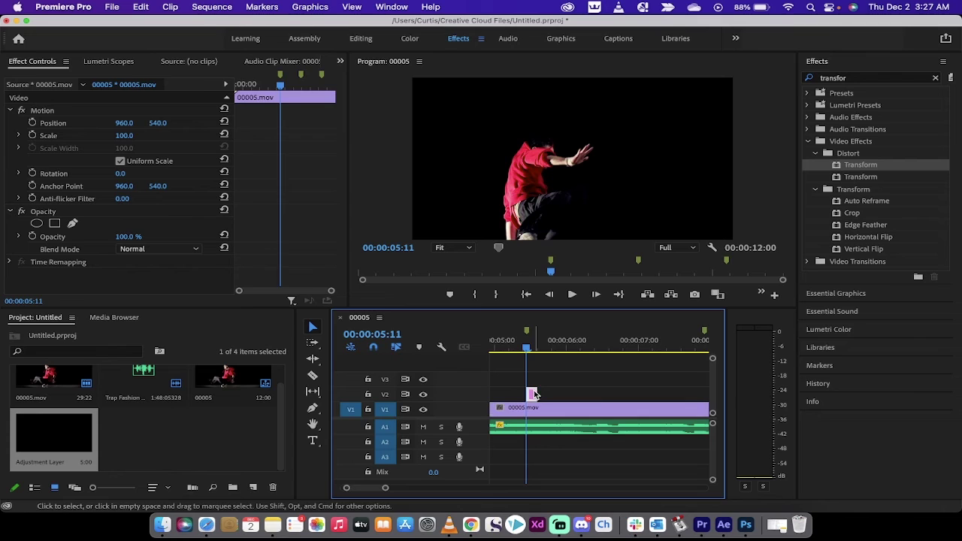
{"action": "left_click", "coordinate": [60, 211]}
{"action": "left_click", "coordinate": [58, 276]}
{"action": "scroll", "coordinate": [59, 277], "scroll_direction": "down", "scroll_amount": 5}
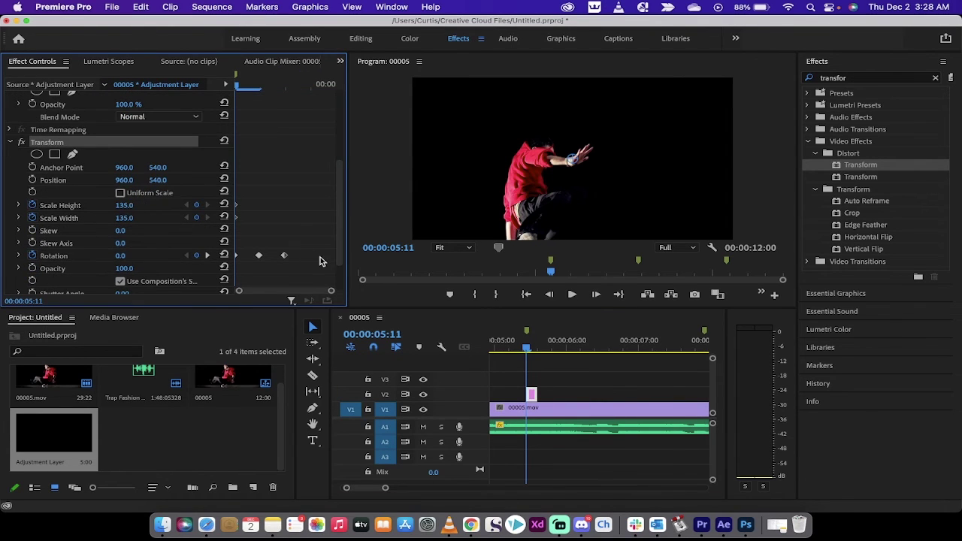
Step: Set Transform Scale Height and Scale Width to 100 at 05:11
{"action": "left_click", "coordinate": [128, 213]}
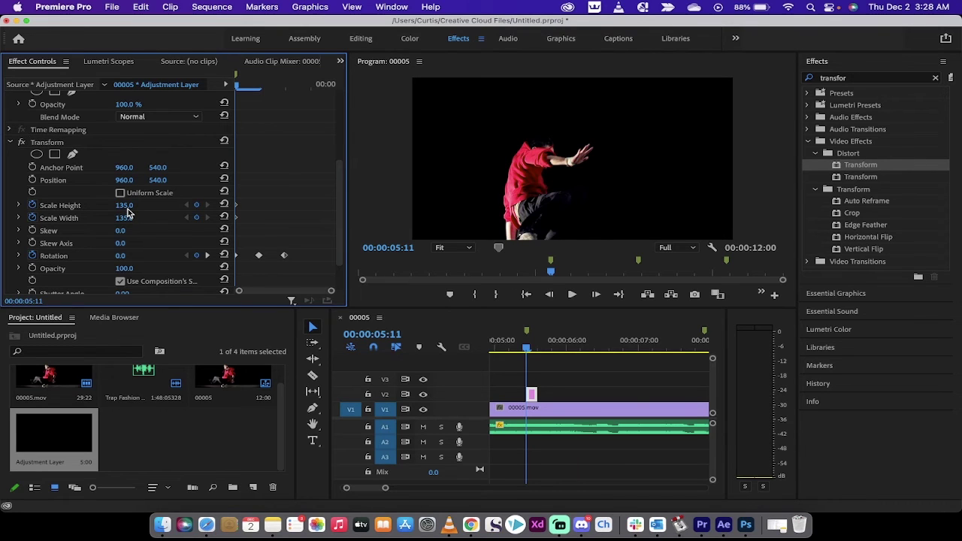
{"action": "left_click", "coordinate": [127, 207]}
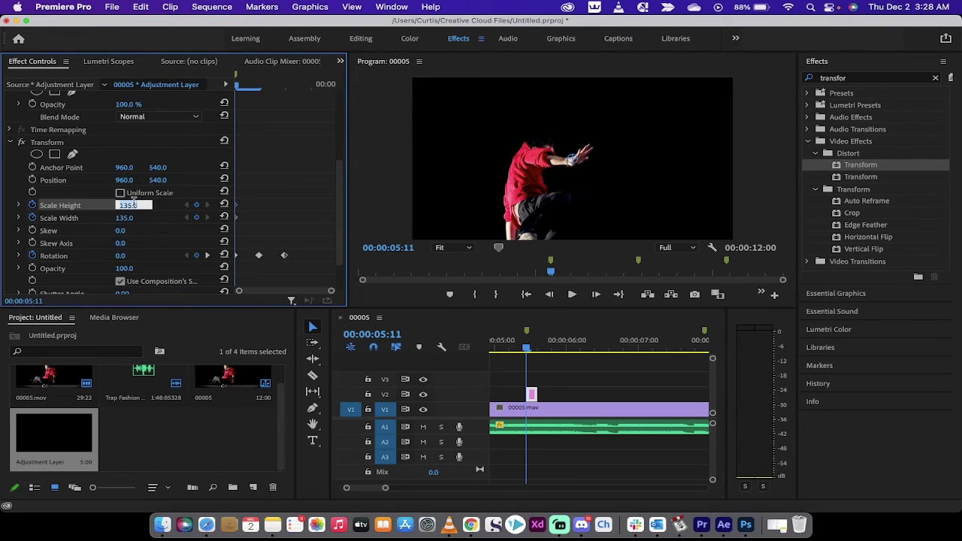
{"action": "type", "text": "100"}
{"action": "key", "text": "Return"}
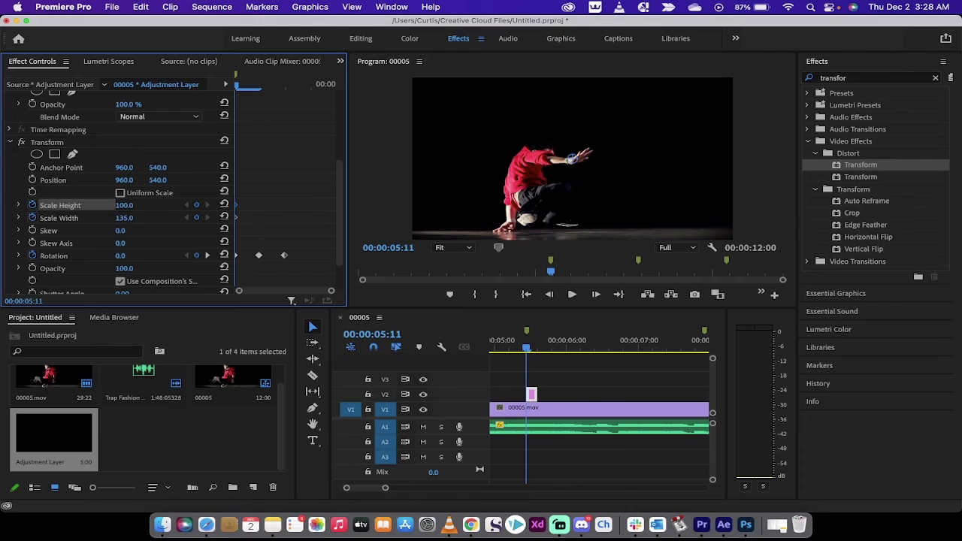
{"action": "left_click", "coordinate": [128, 218]}
{"action": "type", "text": "100"}
{"action": "key", "text": "Return"}
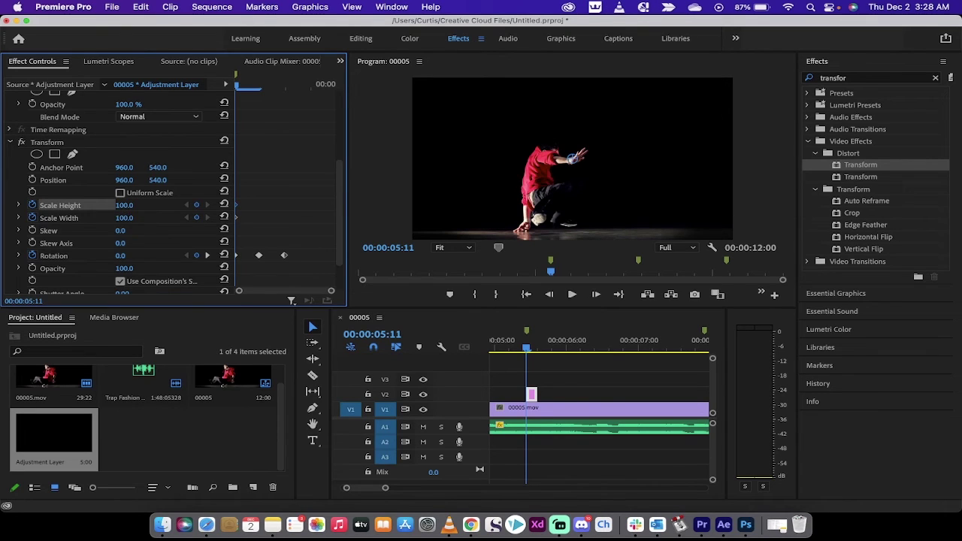
Step: Keyframe Scale Height and Width to 120 at 05:12 and 140 at 05:13
{"action": "left_click", "coordinate": [528, 348]}
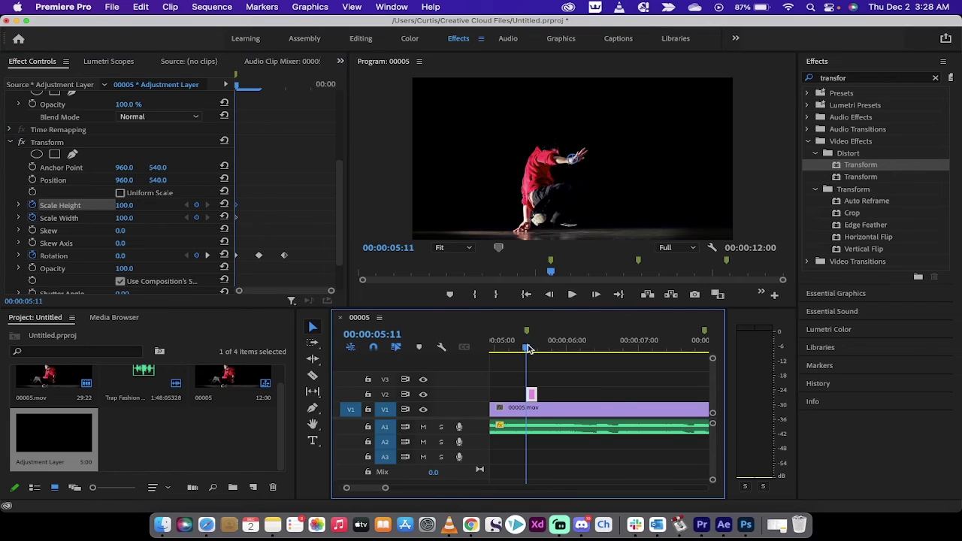
{"action": "left_click_drag", "start_coordinate": [529, 348], "coordinate": [532, 349]}
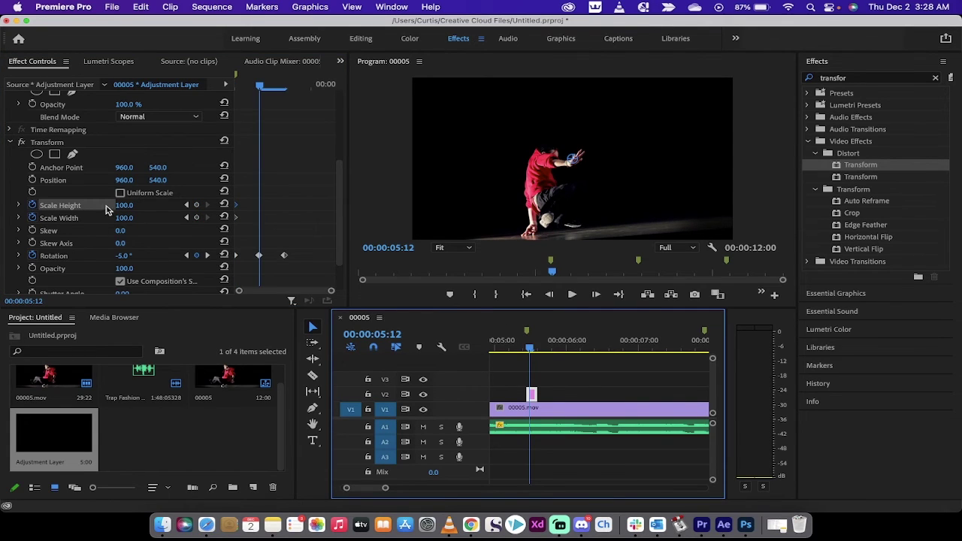
{"action": "left_click_drag", "start_coordinate": [114, 206], "coordinate": [137, 218]}
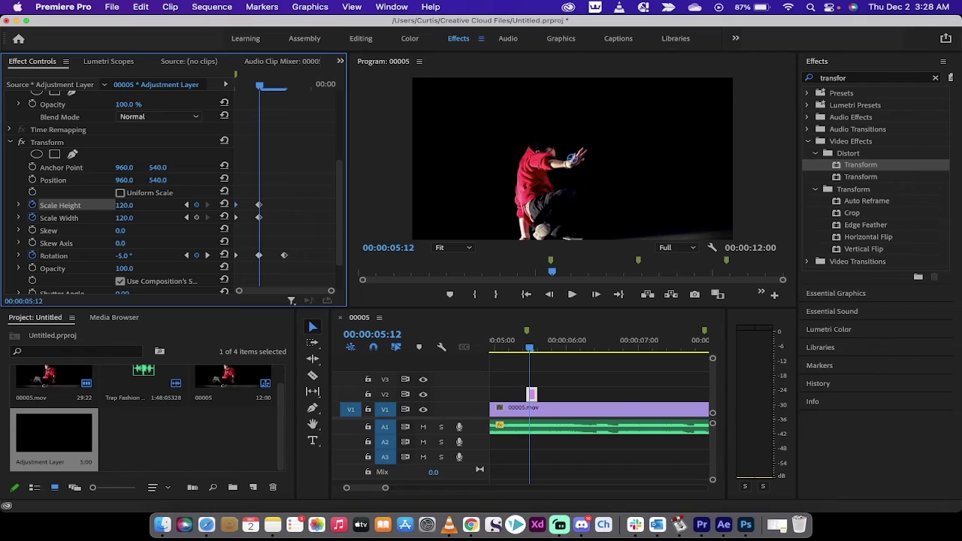
{"action": "left_click", "coordinate": [531, 352]}
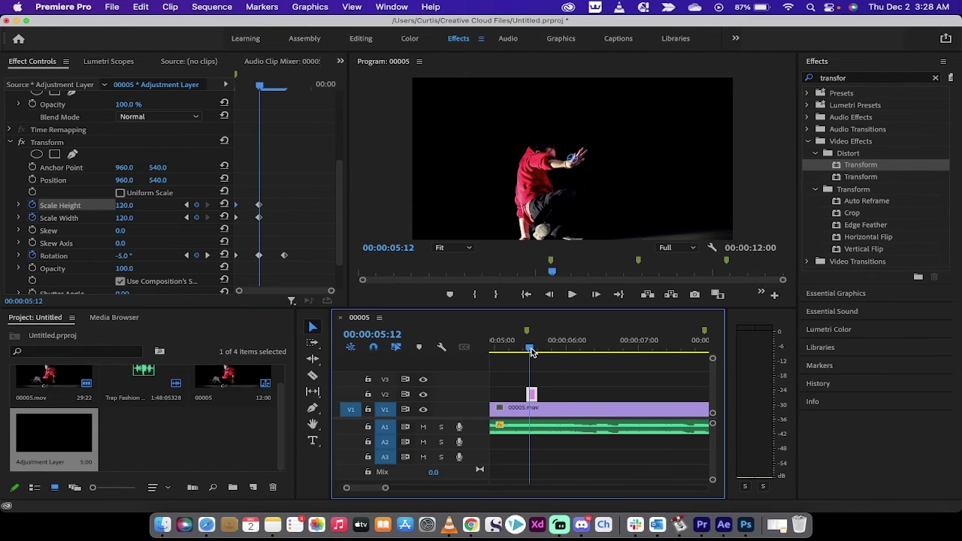
{"action": "left_click", "coordinate": [532, 350]}
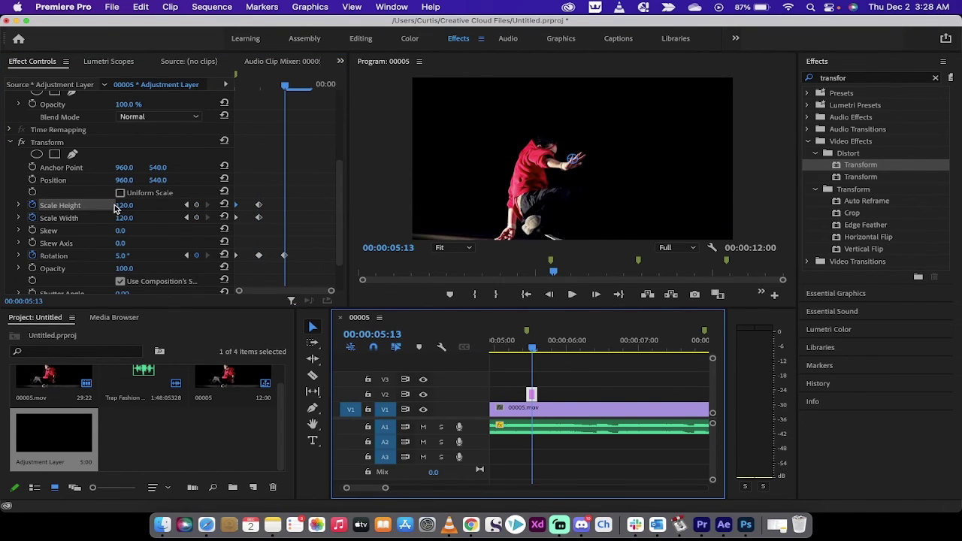
{"action": "mouse_move", "coordinate": [115, 209]}
{"action": "left_mouse_down"}
{"action": "mouse_move", "coordinate": [129, 209]}
{"action": "mouse_move", "coordinate": [127, 220]}
{"action": "left_mouse_up"}
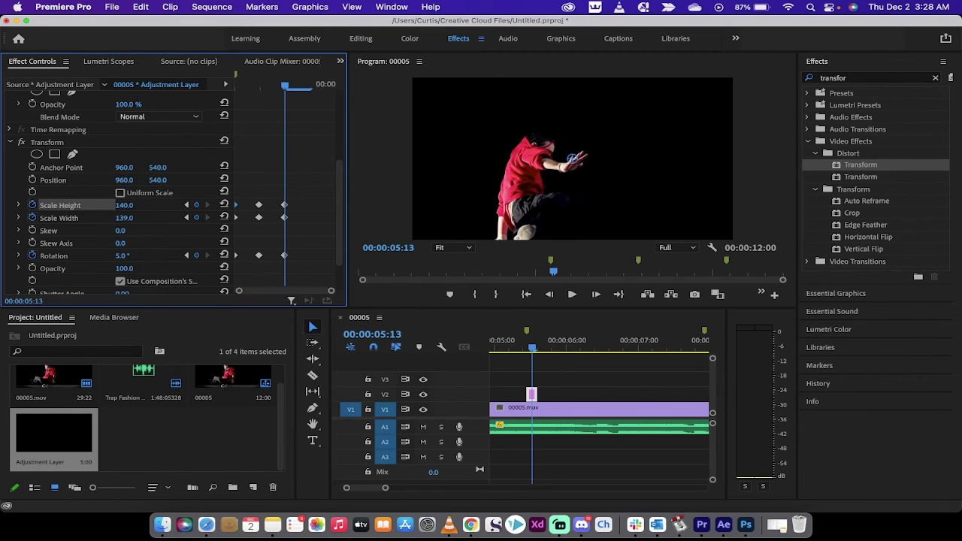
{"action": "left_click_drag", "start_coordinate": [124, 218], "coordinate": [124, 218]}
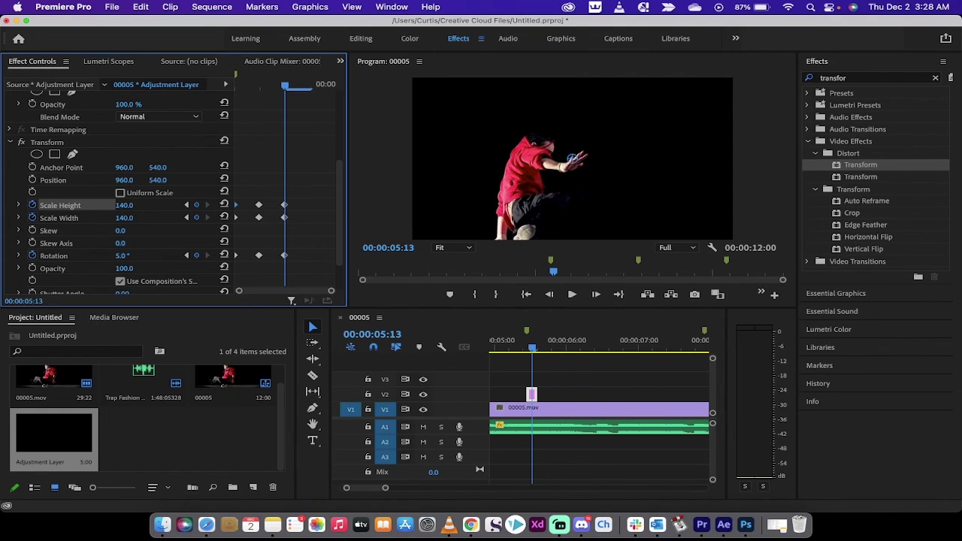
Step: Preview the scale punch from 05:08, then zoom the timeline out
{"action": "left_click", "coordinate": [518, 344]}
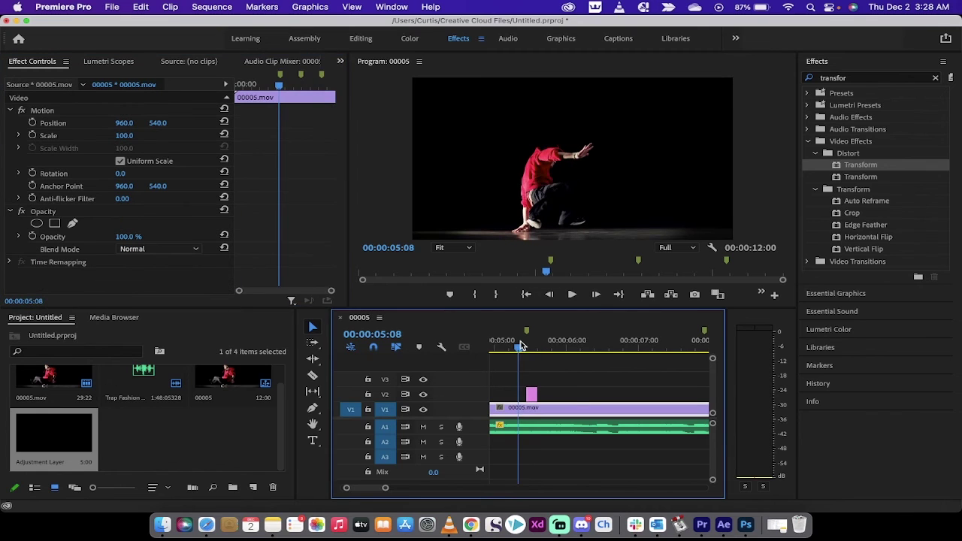
{"action": "key", "text": "space"}
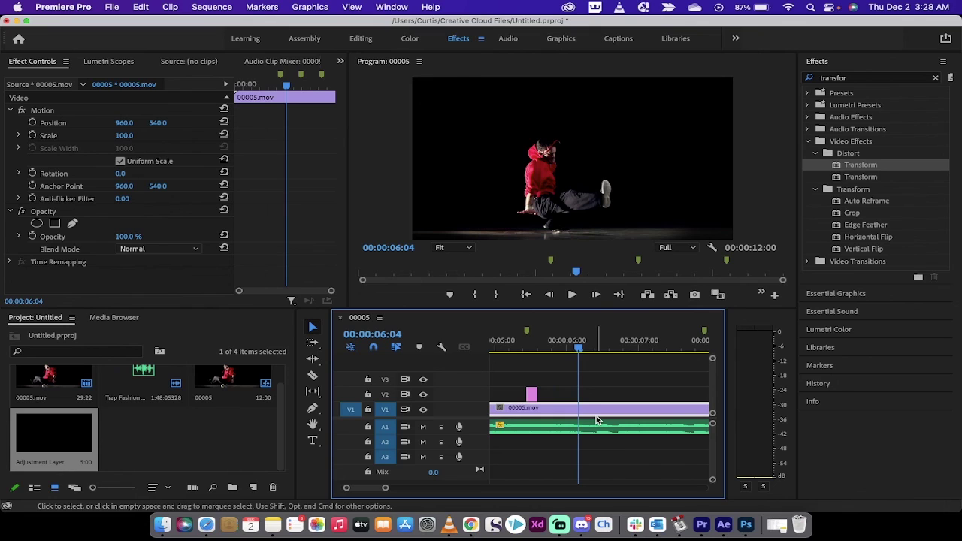
{"action": "key", "text": "minus"}
{"action": "key", "text": "minus"}
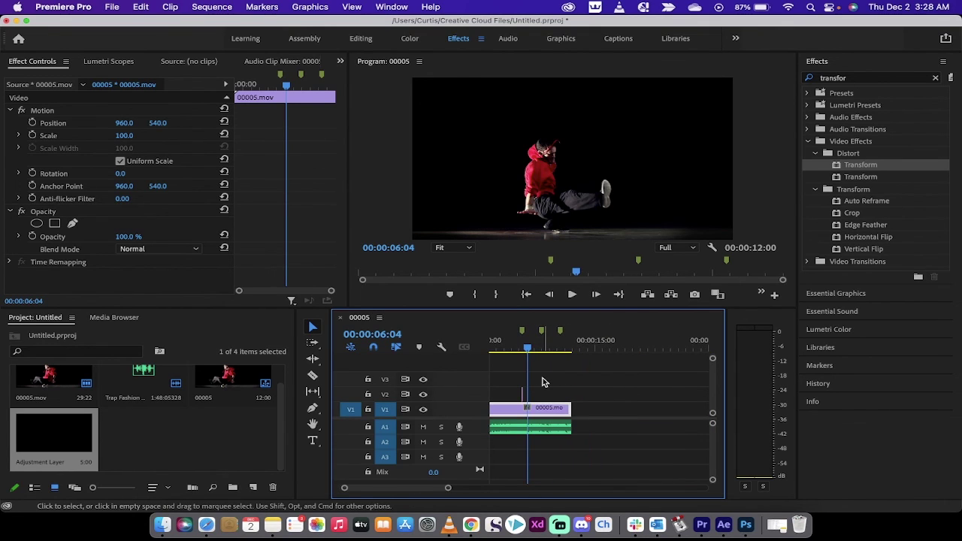
{"action": "scroll", "coordinate": [544, 383], "scroll_direction": "up", "scroll_amount": 5}
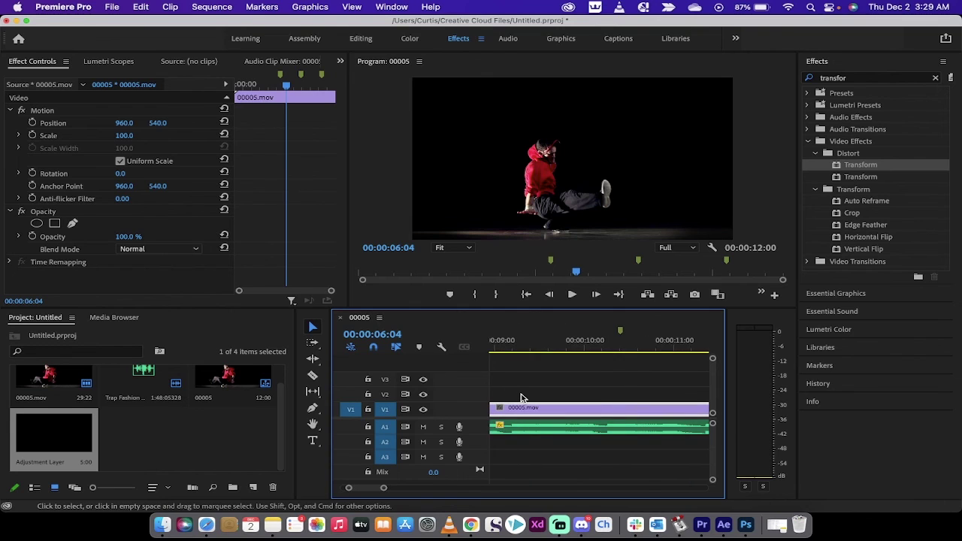
{"action": "scroll", "coordinate": [526, 391], "scroll_direction": "up", "scroll_amount": 8}
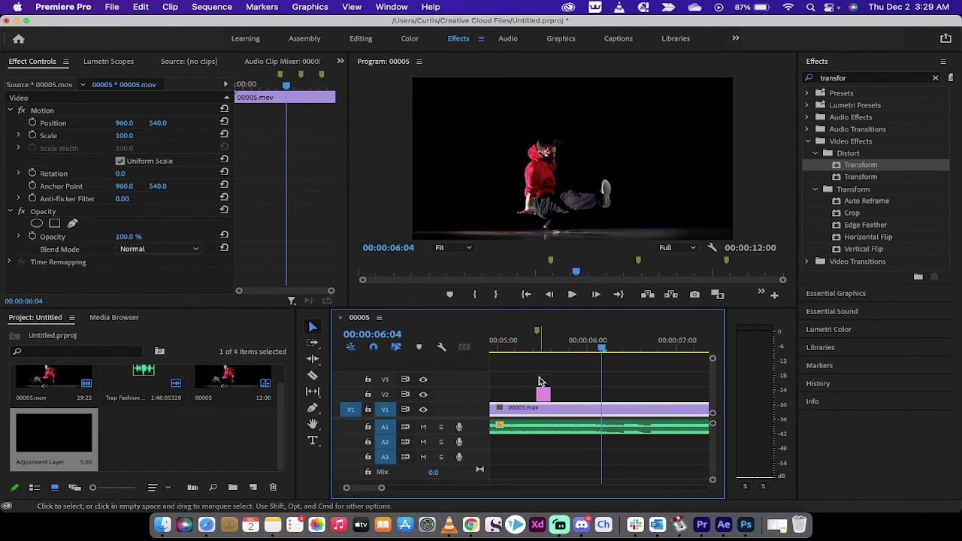
Step: Place copies of the adjustment layer clip on two later beat markers along V2
{"action": "left_click", "coordinate": [542, 394]}
{"action": "key", "text": "minus"}
{"action": "key", "text": "minus"}
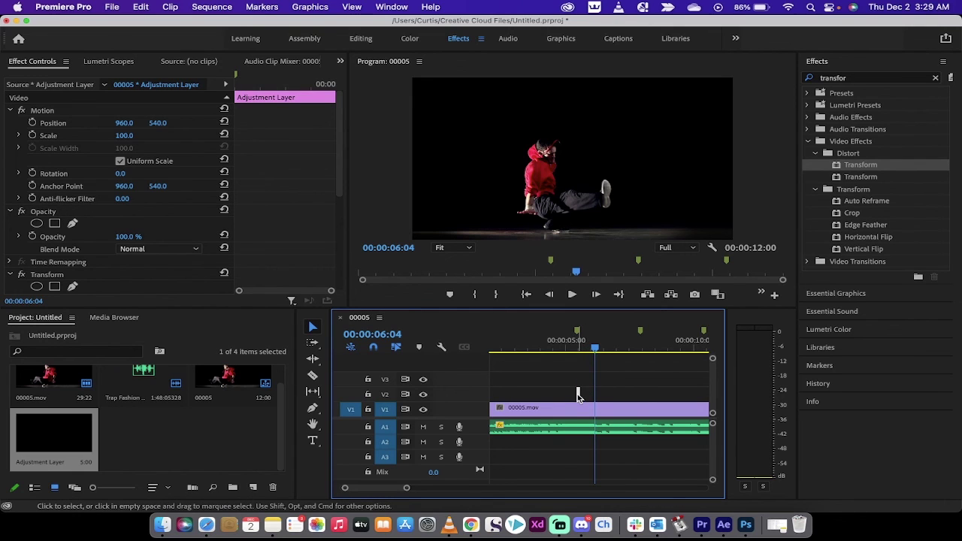
{"action": "left_click_drag", "start_coordinate": [578, 396], "coordinate": [651, 399]}
{"action": "key", "text": "minus"}
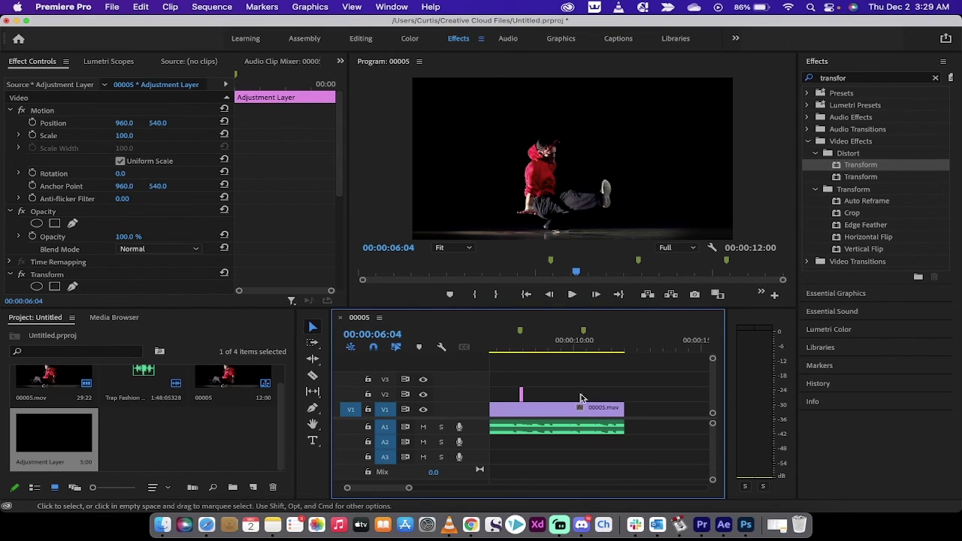
{"action": "left_click", "coordinate": [523, 398]}
{"action": "left_click_drag", "start_coordinate": [522, 398], "coordinate": [599, 392]}
{"action": "key", "text": "minus"}
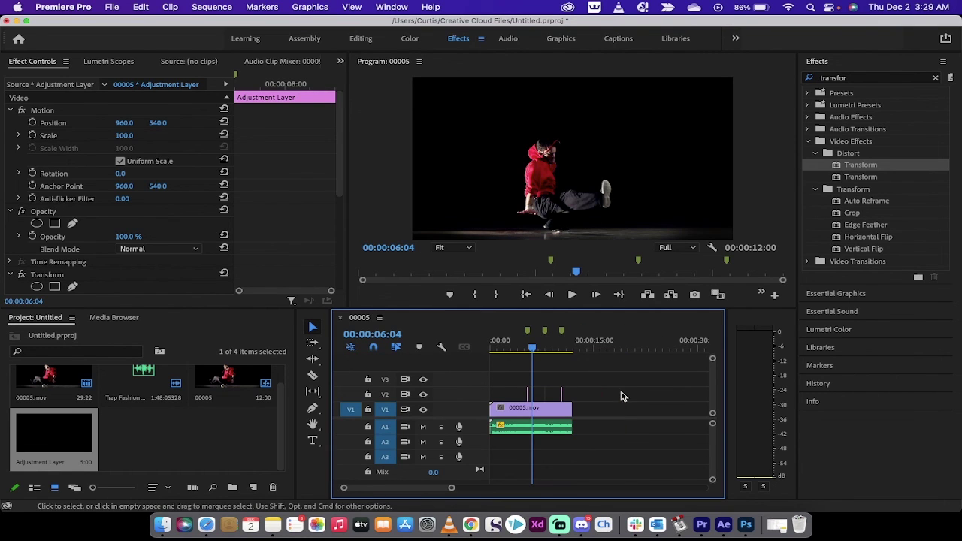
Step: Play back the edit from just before the later beats
{"action": "left_click", "coordinate": [547, 348]}
{"action": "key", "text": "space"}
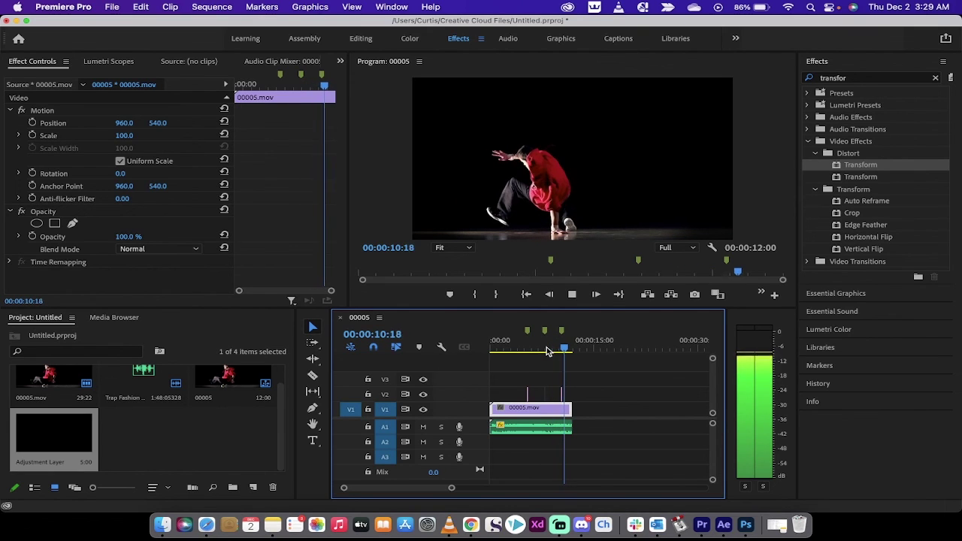
{"action": "key", "text": "space"}
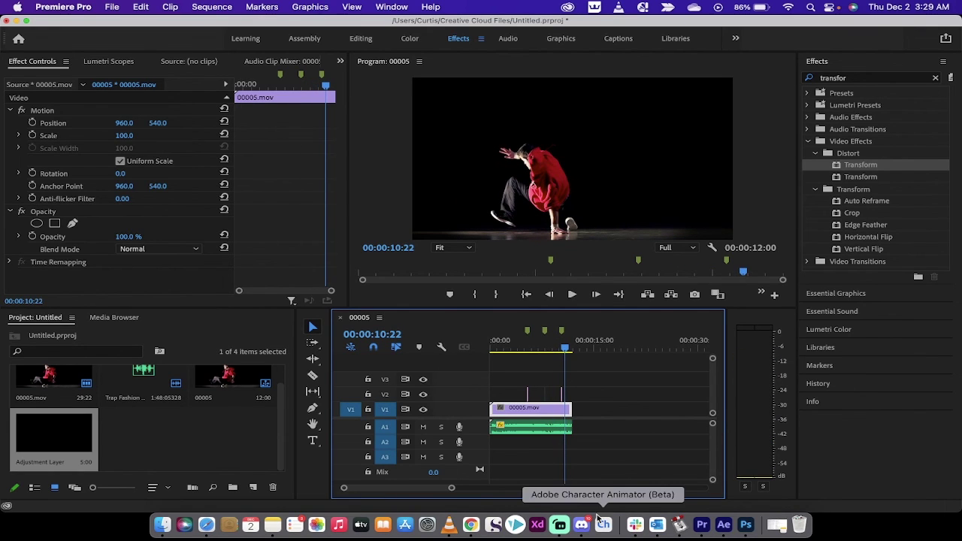